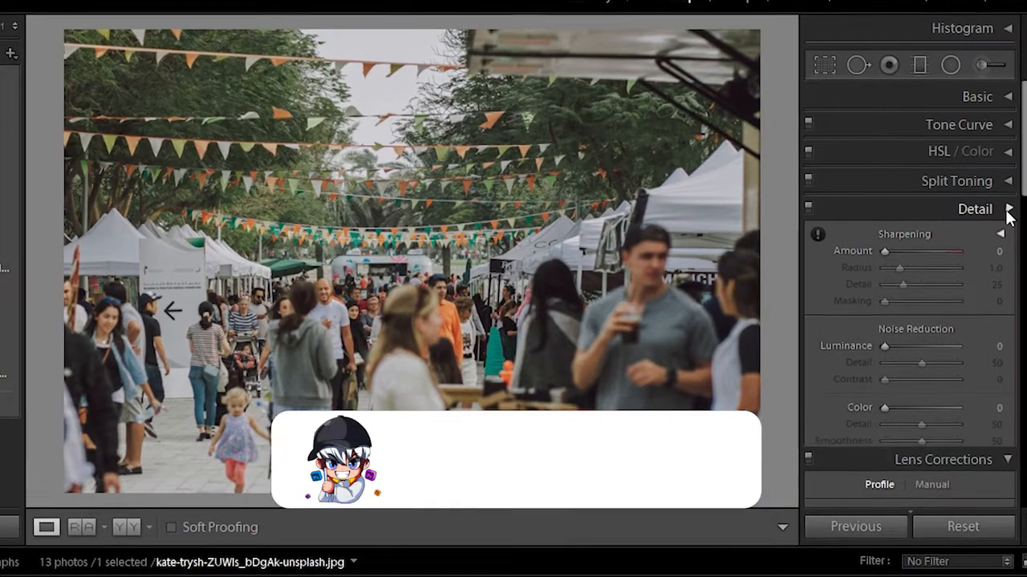
left_click(1006, 263)
left_click(1004, 299)
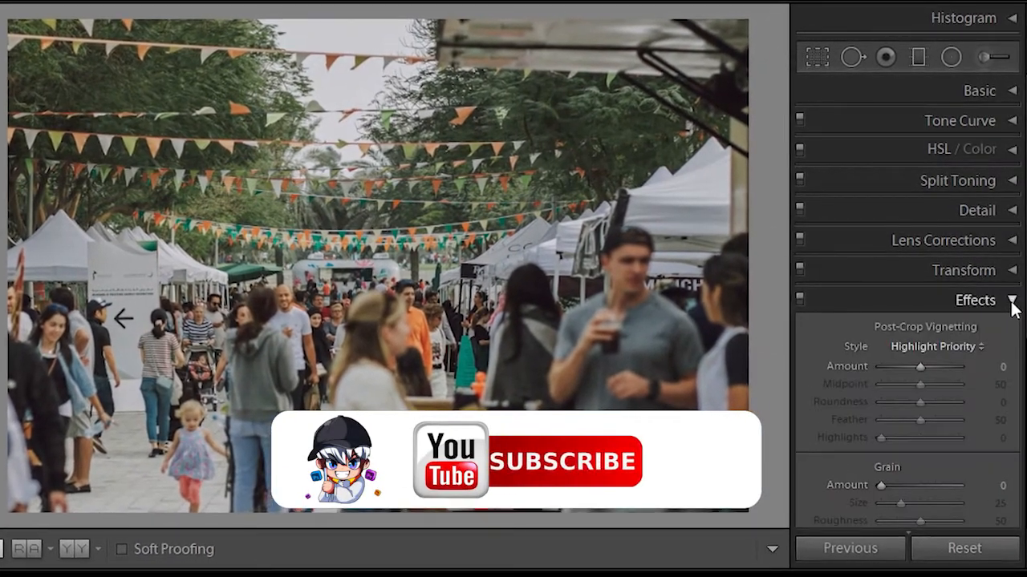
left_click(1010, 330)
left_click(1009, 329)
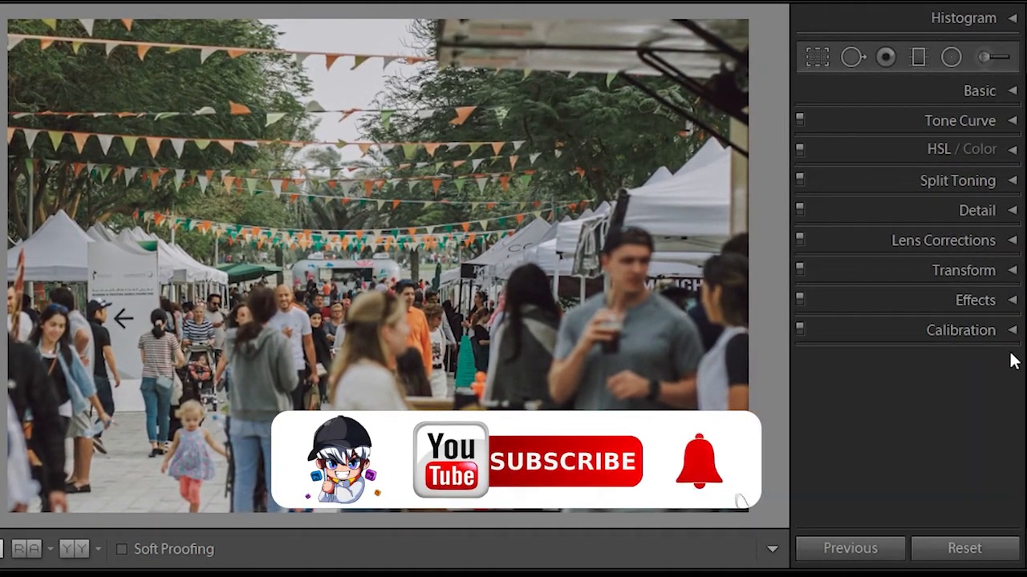
Step: Set the market photo's white balance temperature to -7 in the basic adjustments
left_click(1007, 93)
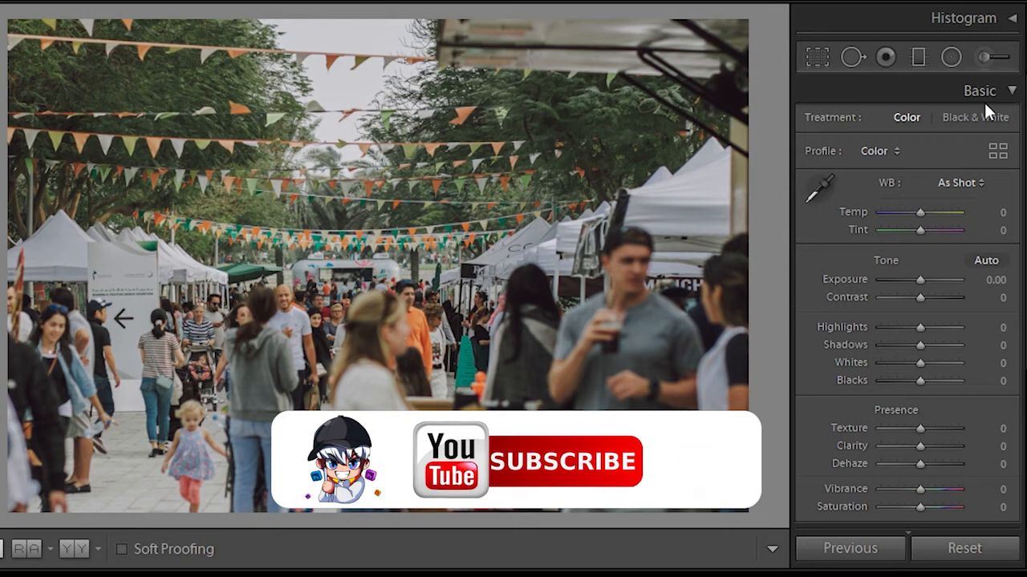
left_click(987, 212)
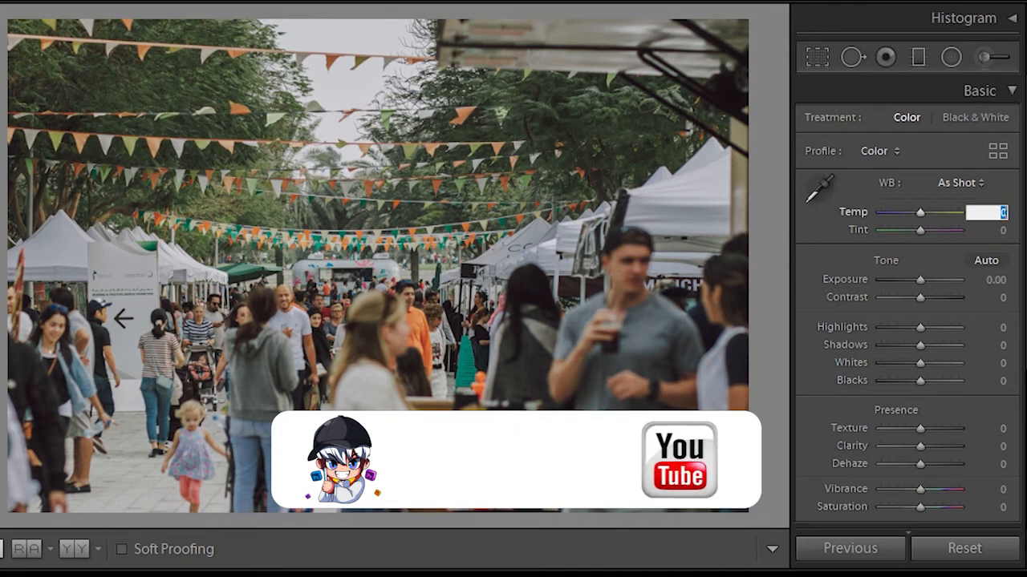
type("-7")
key("Return")
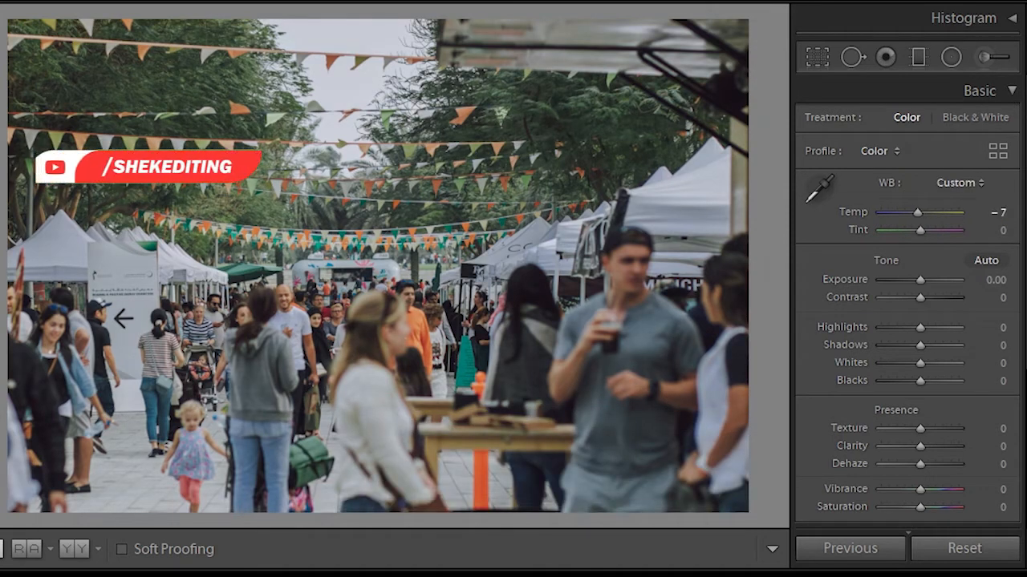
Step: Raise the photo's contrast to +29
left_click(995, 280)
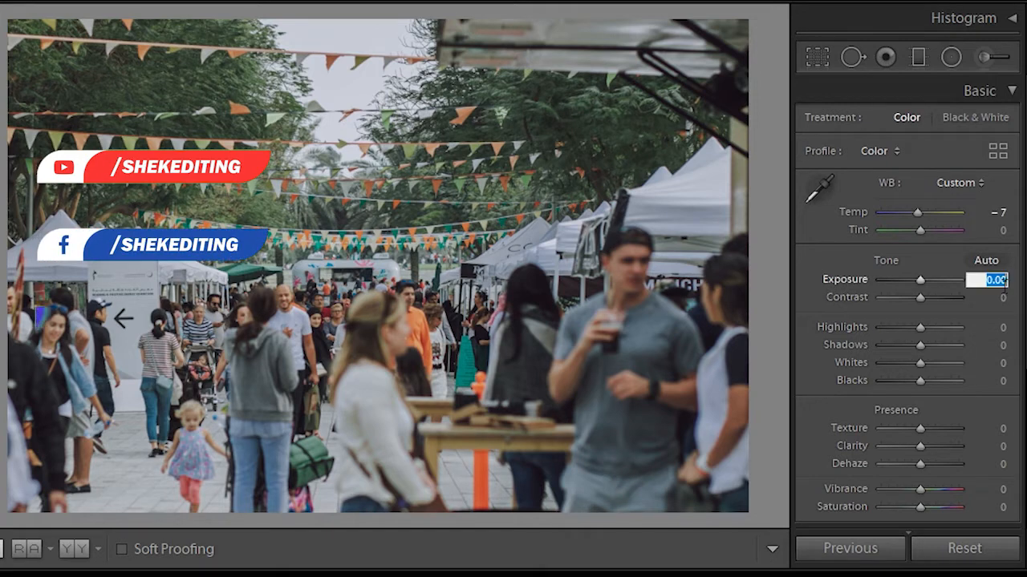
left_click(1002, 298)
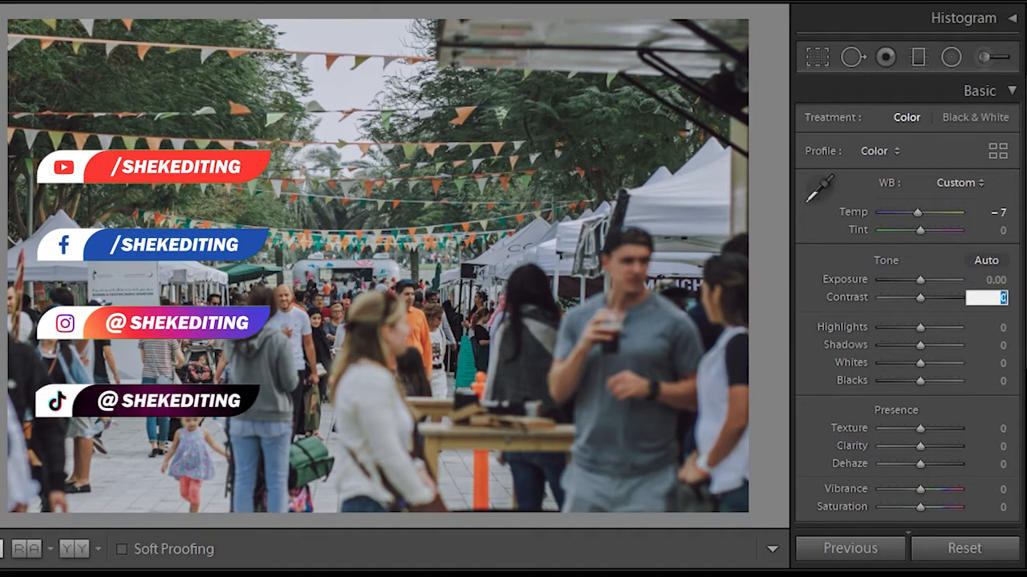
key("BackSpace")
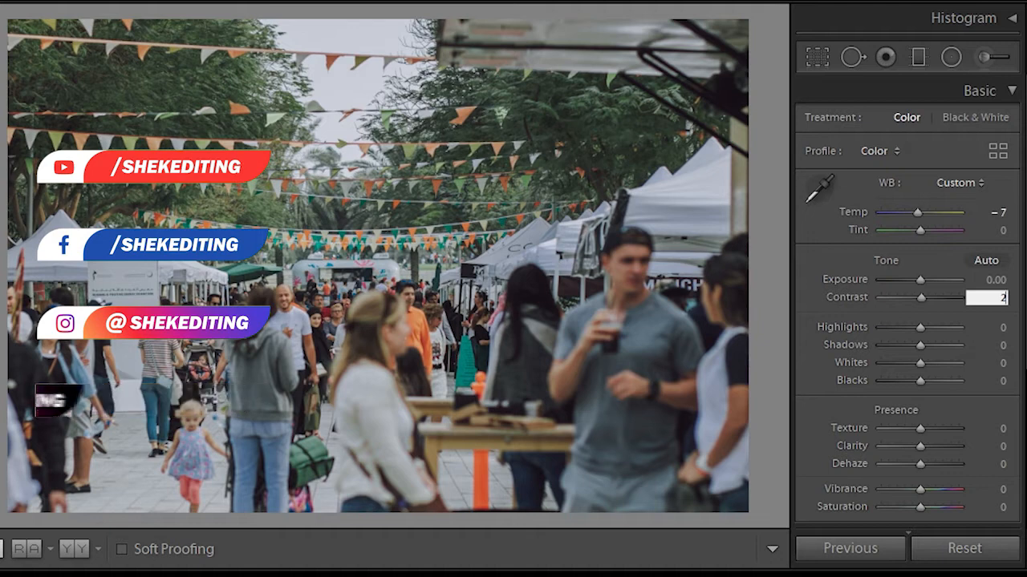
type("29")
key("Return")
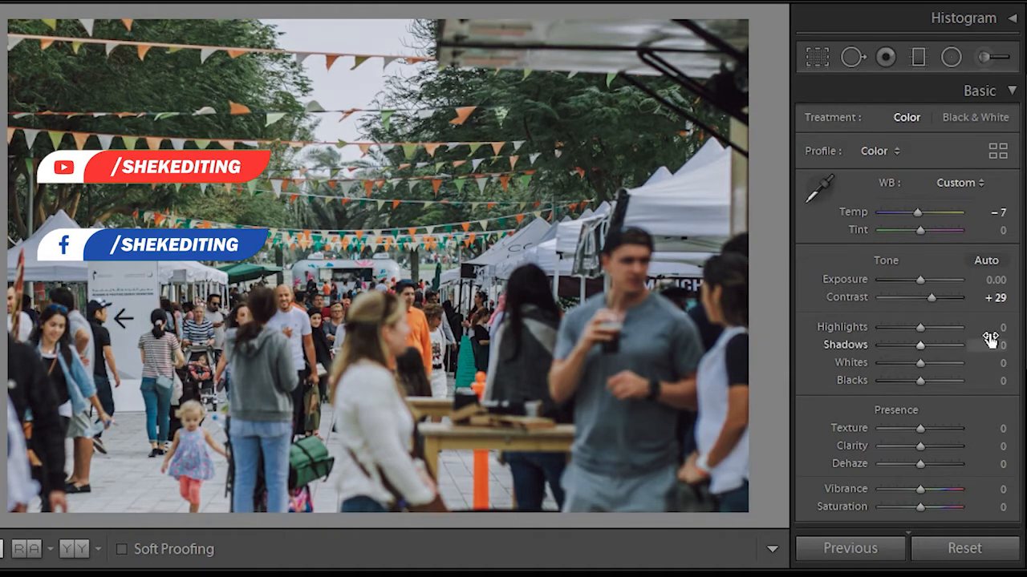
Step: Lower the highlights to -19 and raise the shadows to +60
left_click(993, 328)
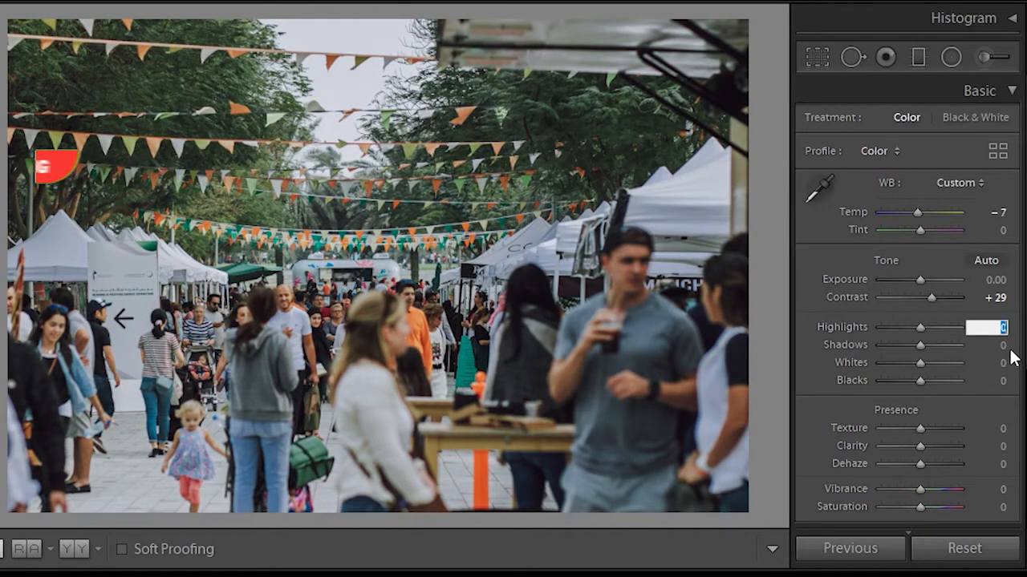
type("-19")
key("Return")
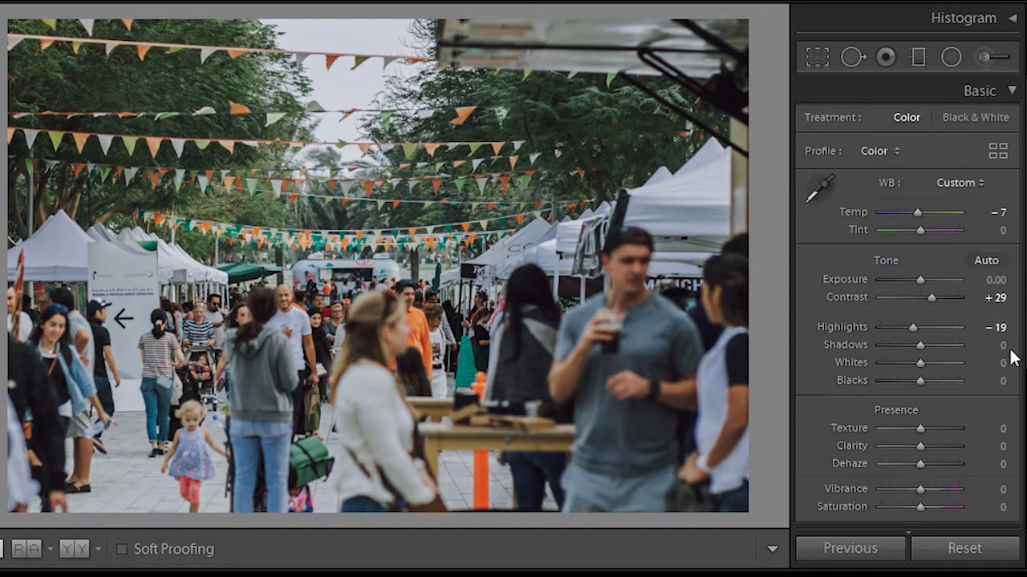
left_click(1002, 346)
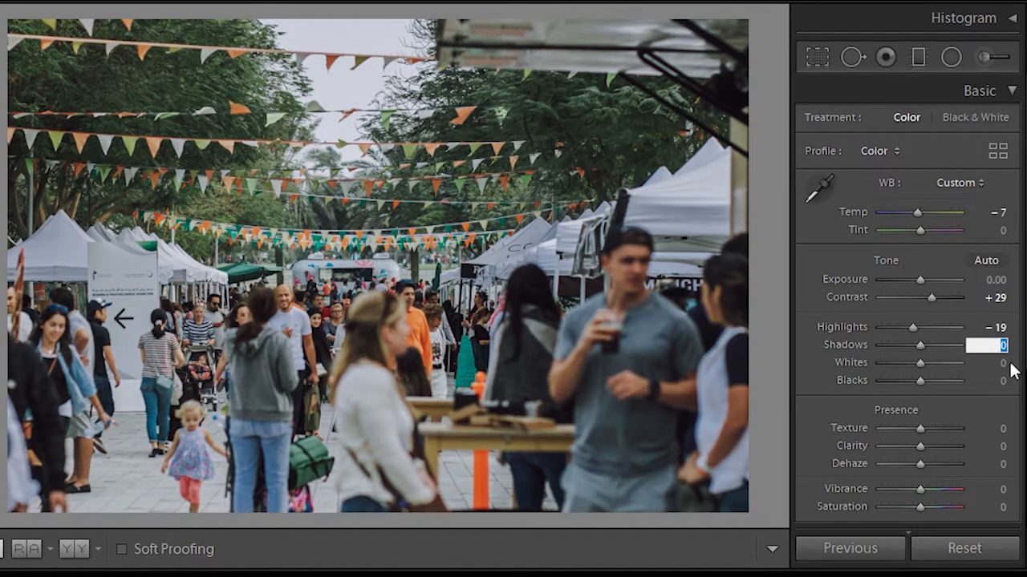
type("60")
key("Return")
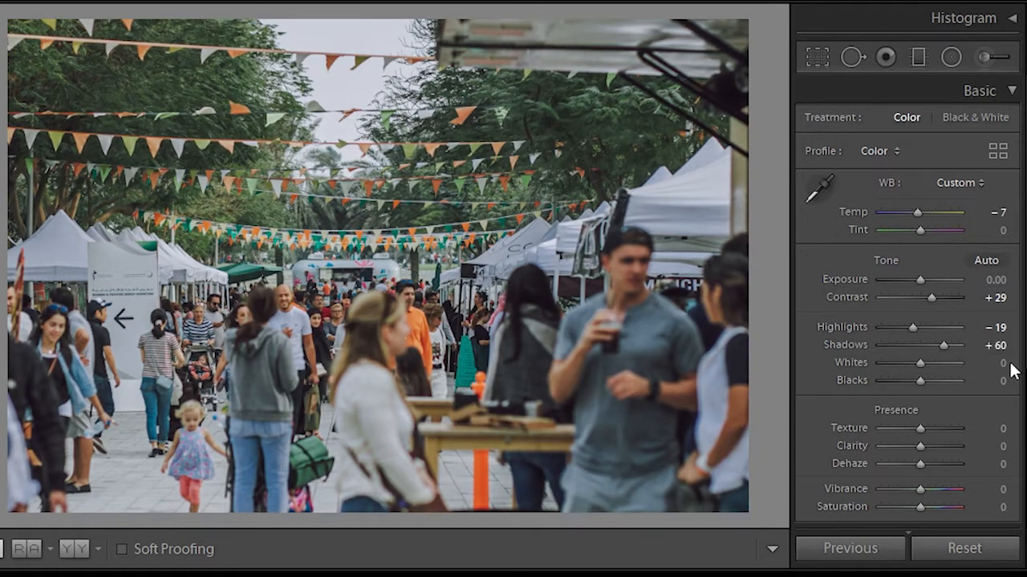
Step: Reduce the whites to -82 and the blacks to -76
left_click(992, 365)
type("-82")
key("Return")
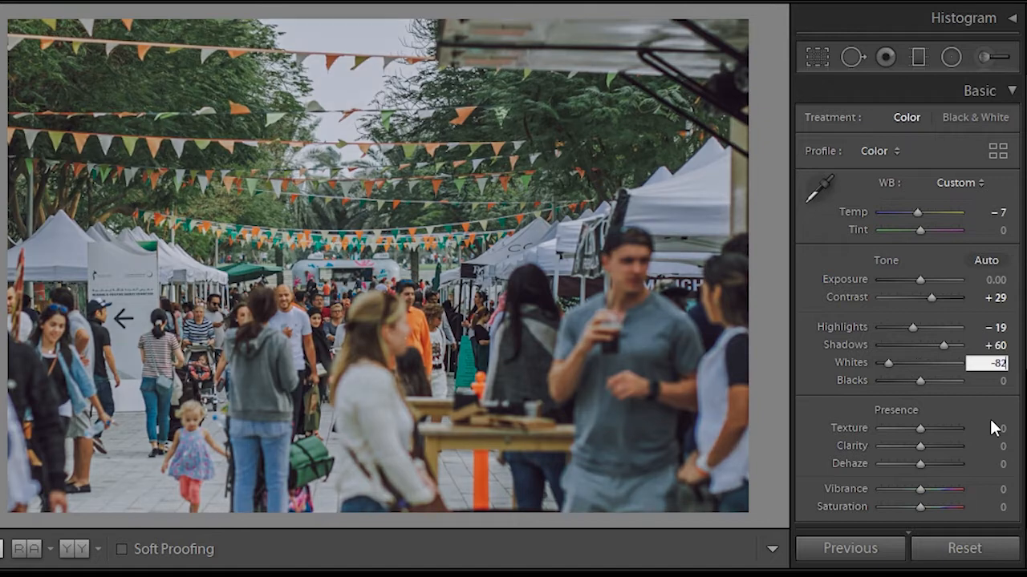
left_click(995, 381)
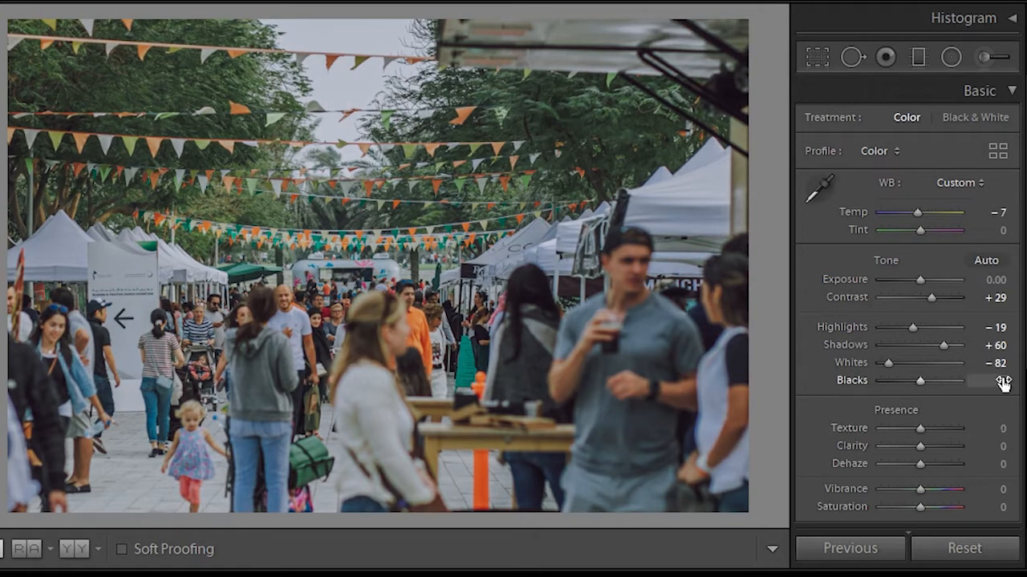
type("-")
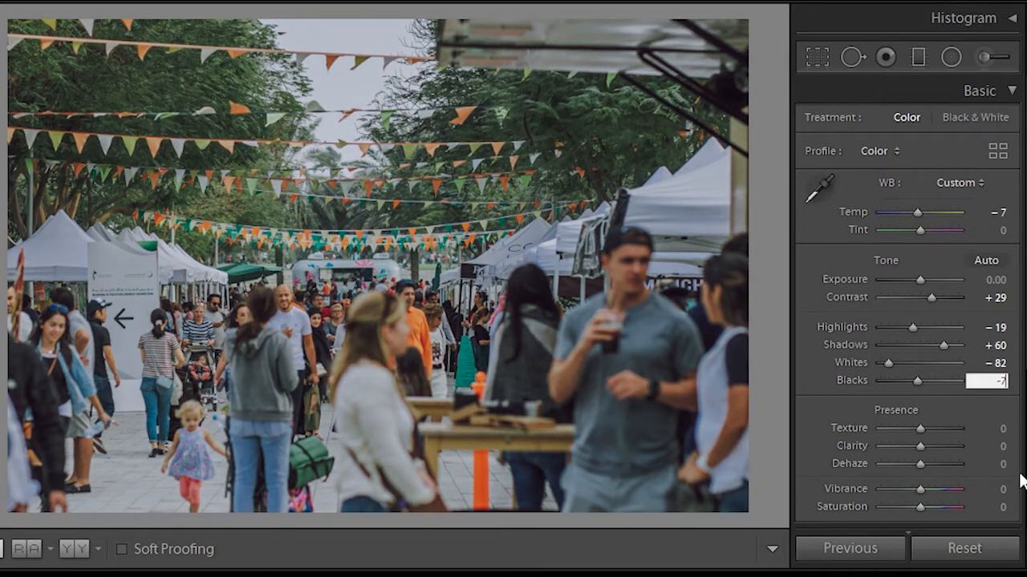
type("76")
key("Return")
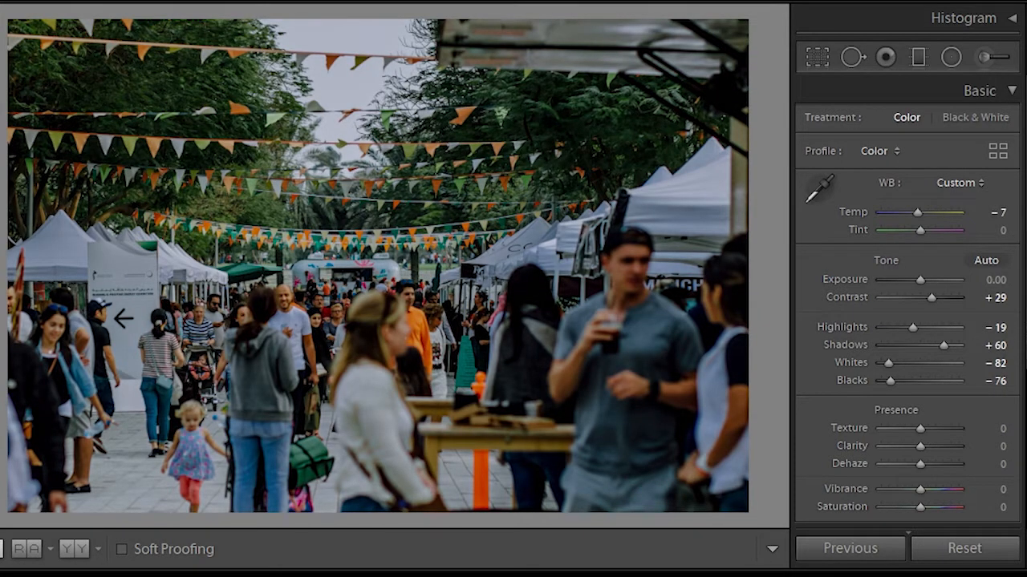
Step: Set the photo's texture to +10 and its clarity to +7
scroll(1024, 333, "down", 3)
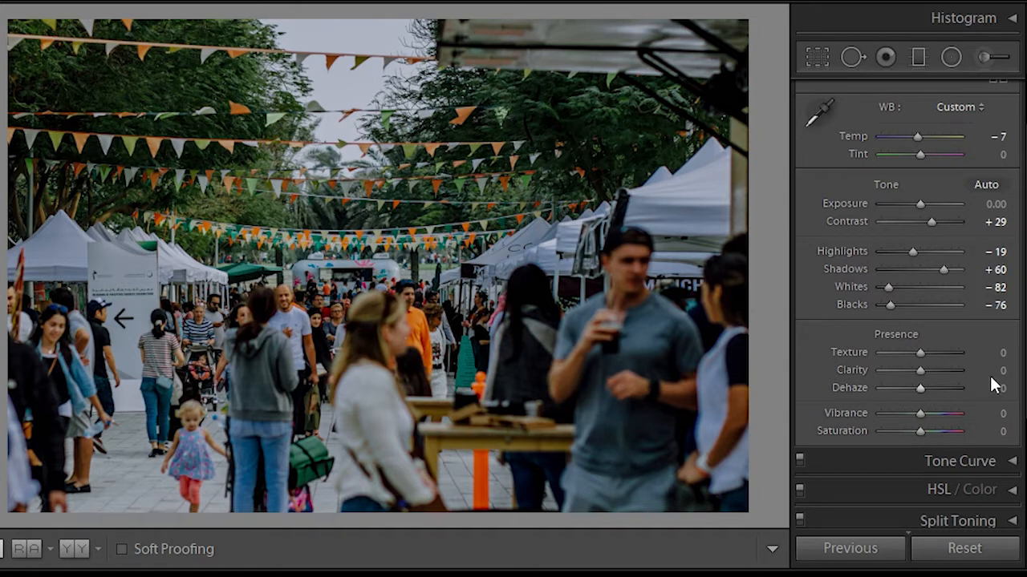
left_click(1002, 354)
type("10")
key("Return")
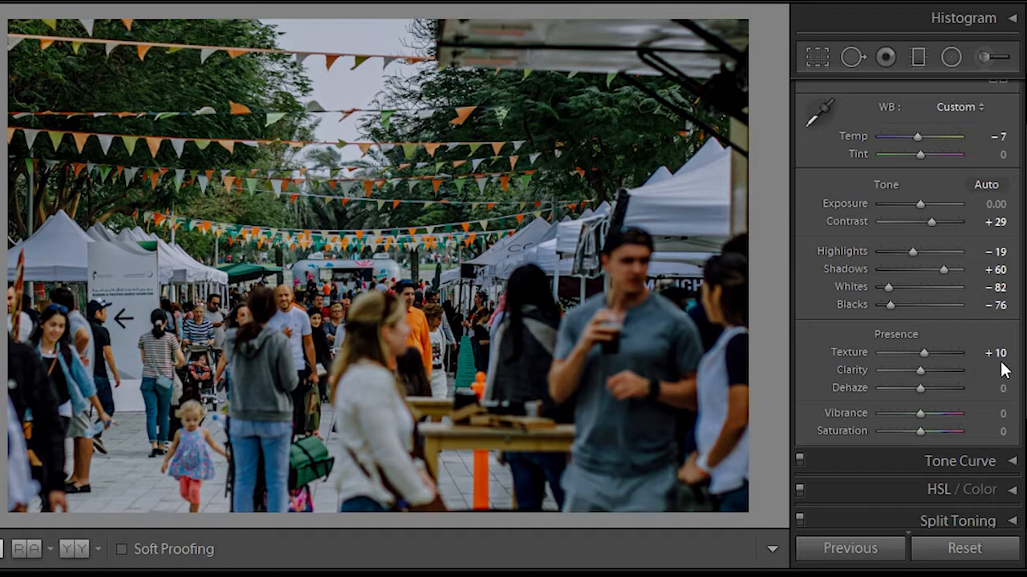
left_click(1002, 373)
type("7")
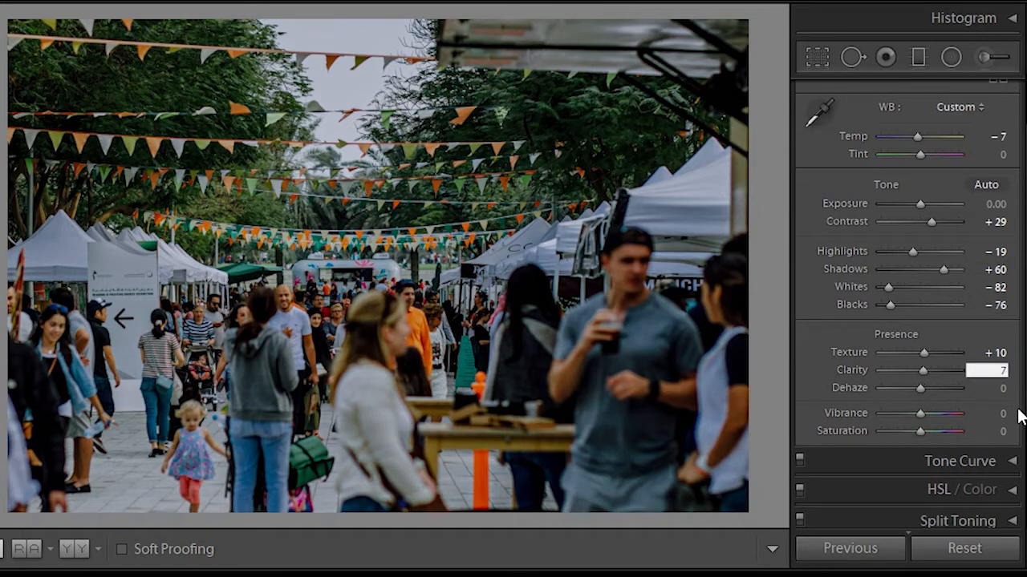
key("Return")
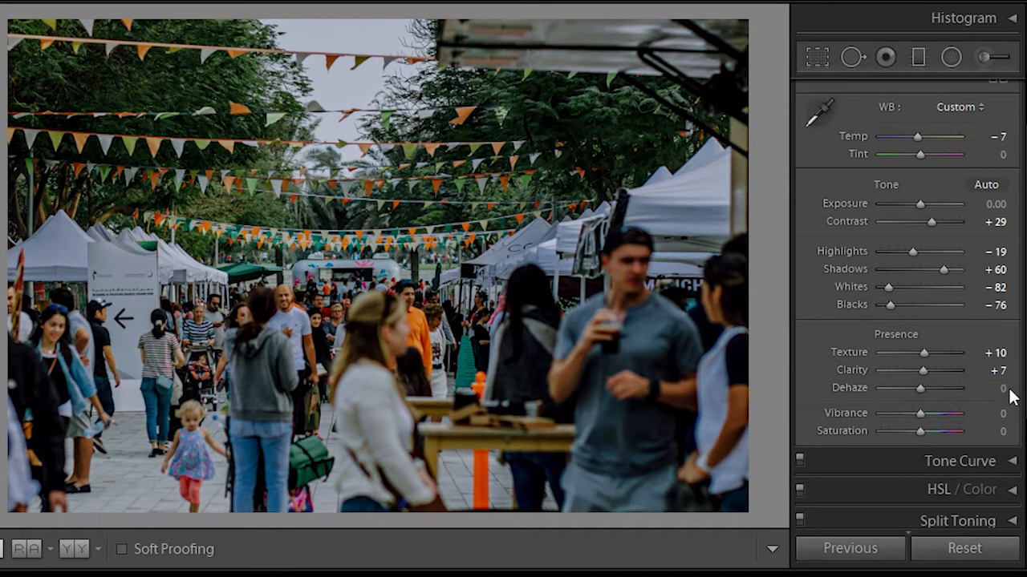
Step: Increase the photo's dehaze amount to +26
left_click(1005, 390)
type("26")
key("Return")
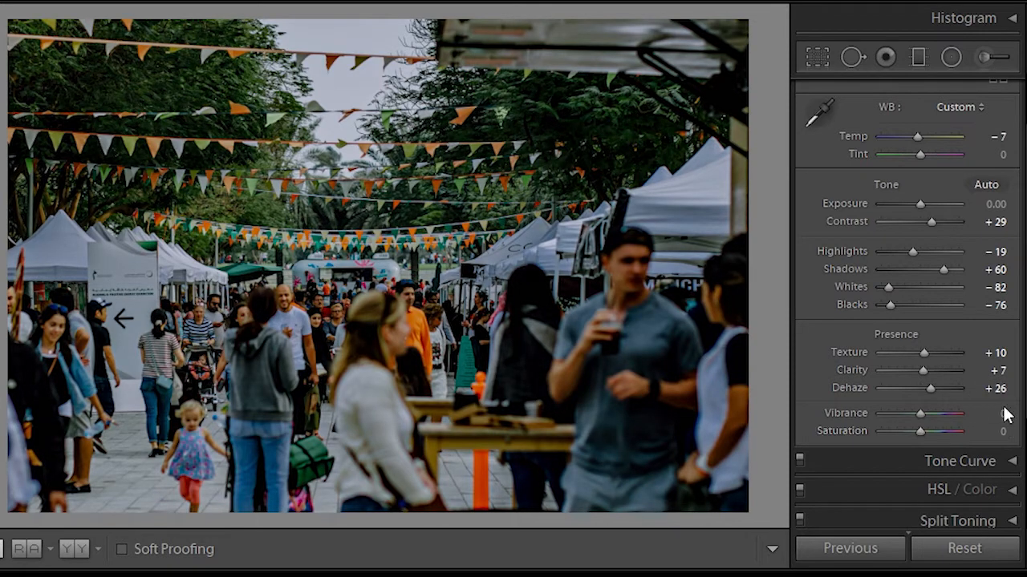
scroll(1013, 331, "down", 5)
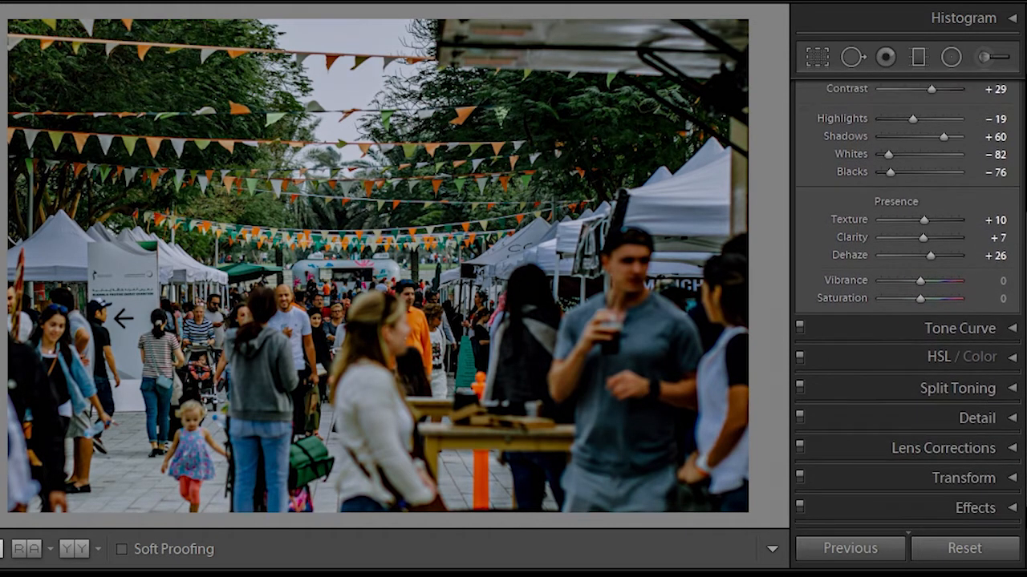
left_click(1012, 328)
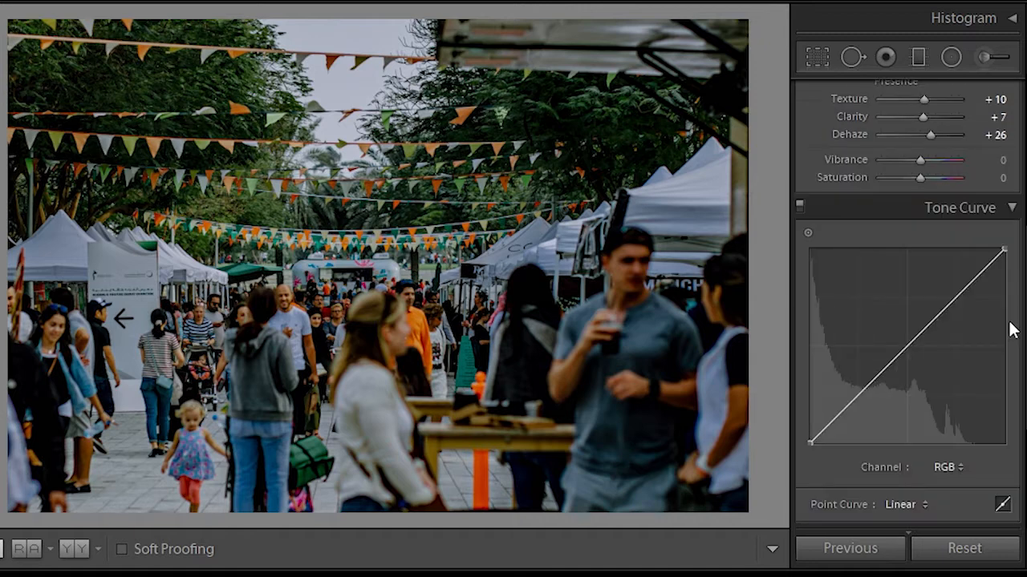
left_click(1014, 215)
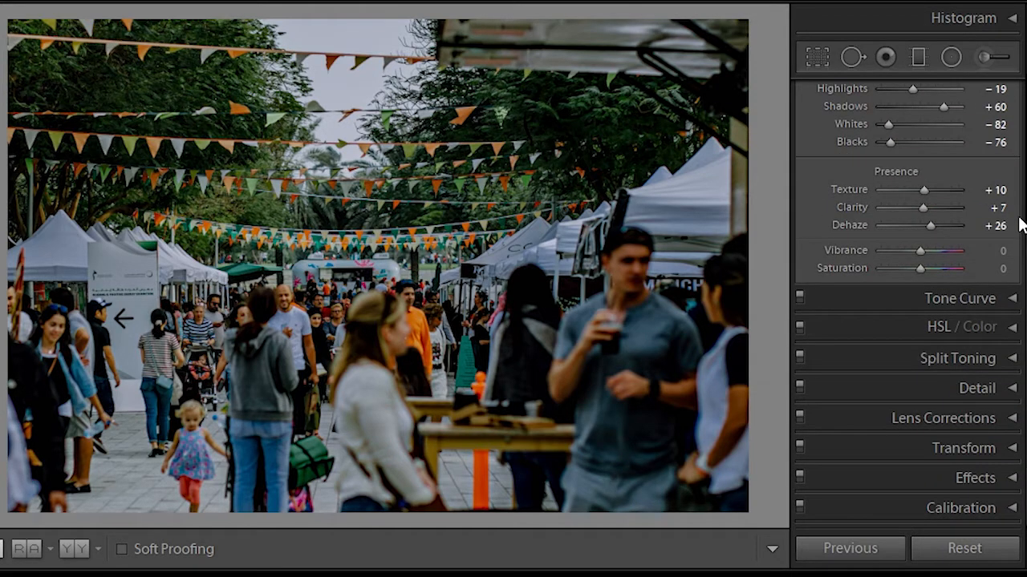
left_click(1009, 299)
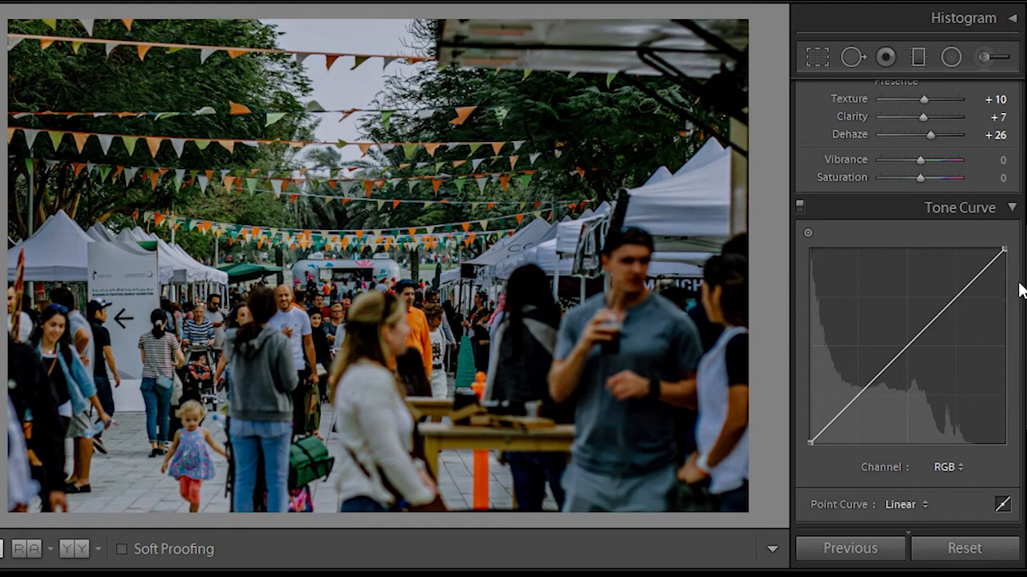
left_click(1011, 208)
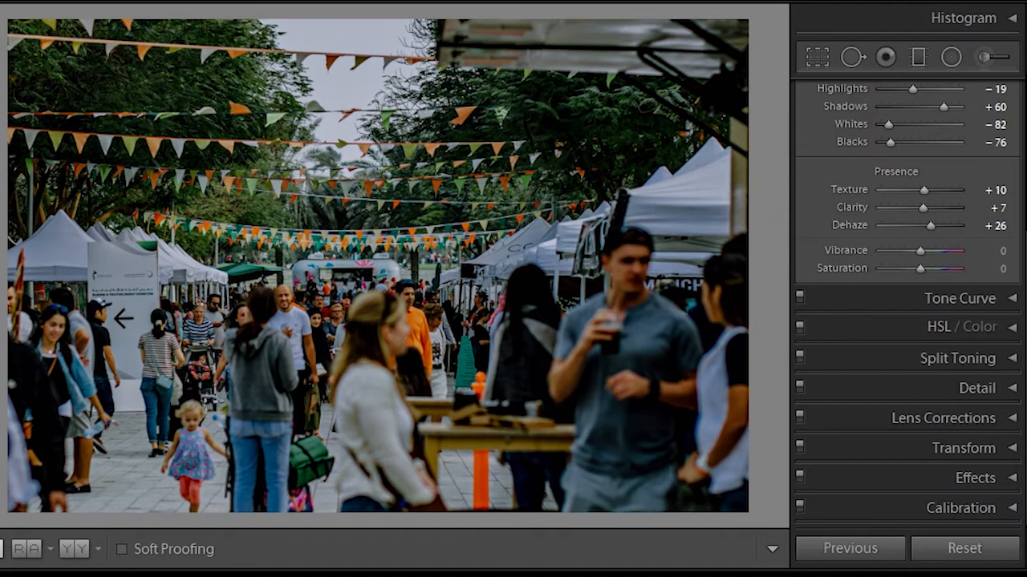
Step: Shift the orange hue to +10 in the HSL color adjustments
left_click(1012, 327)
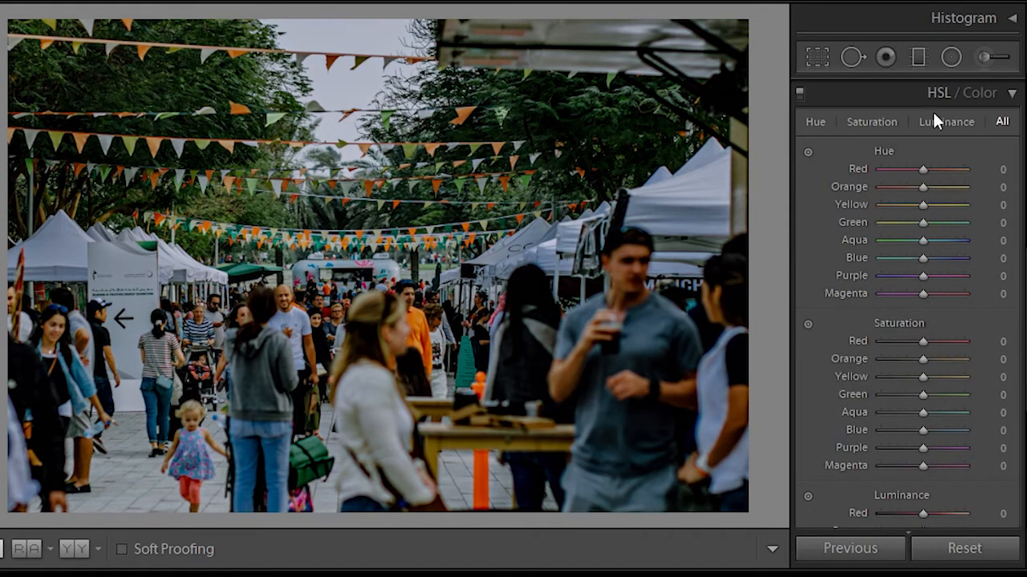
left_click(816, 122)
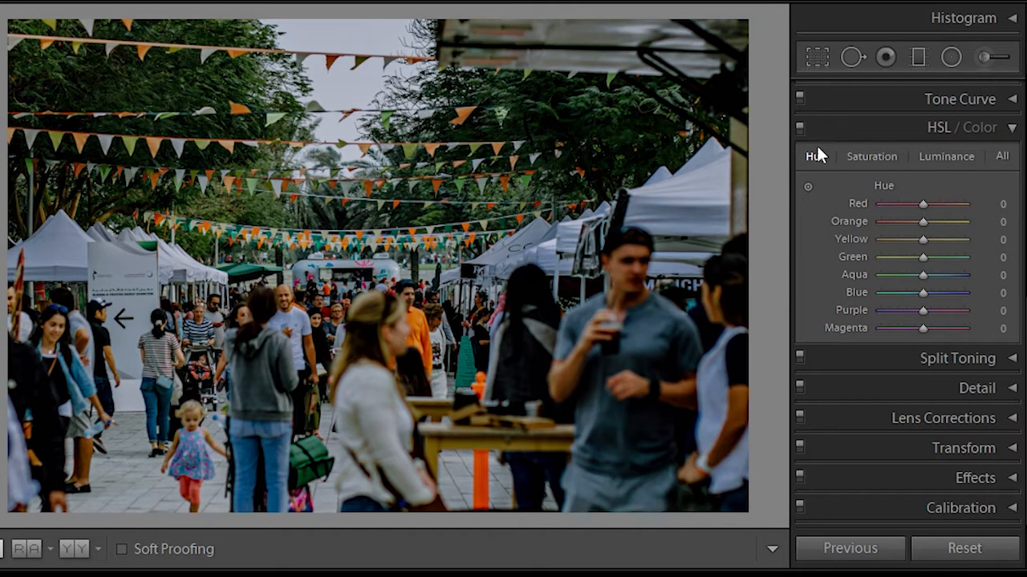
left_click(1001, 155)
scroll(1022, 233, "down", 2)
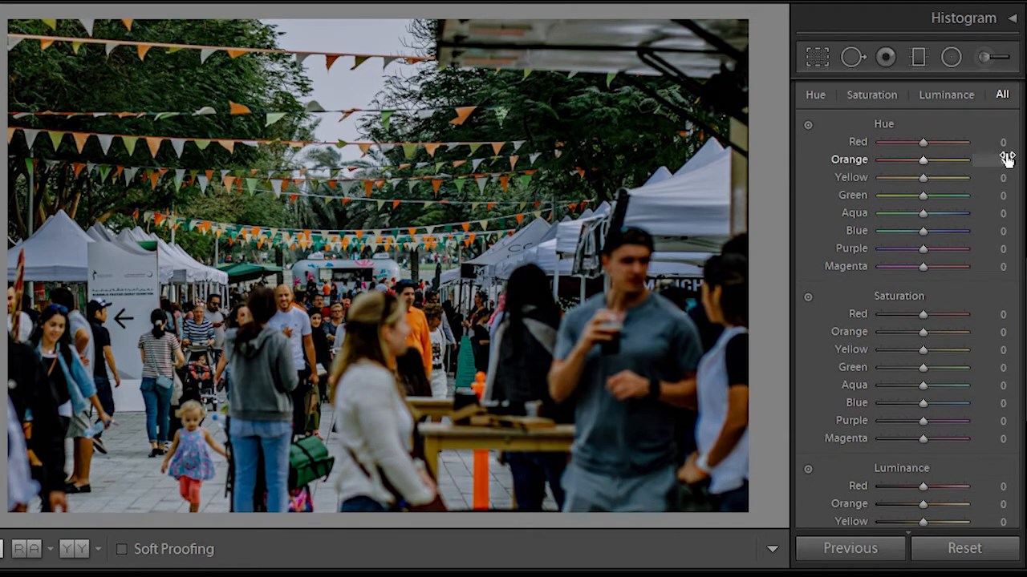
left_click(1004, 160)
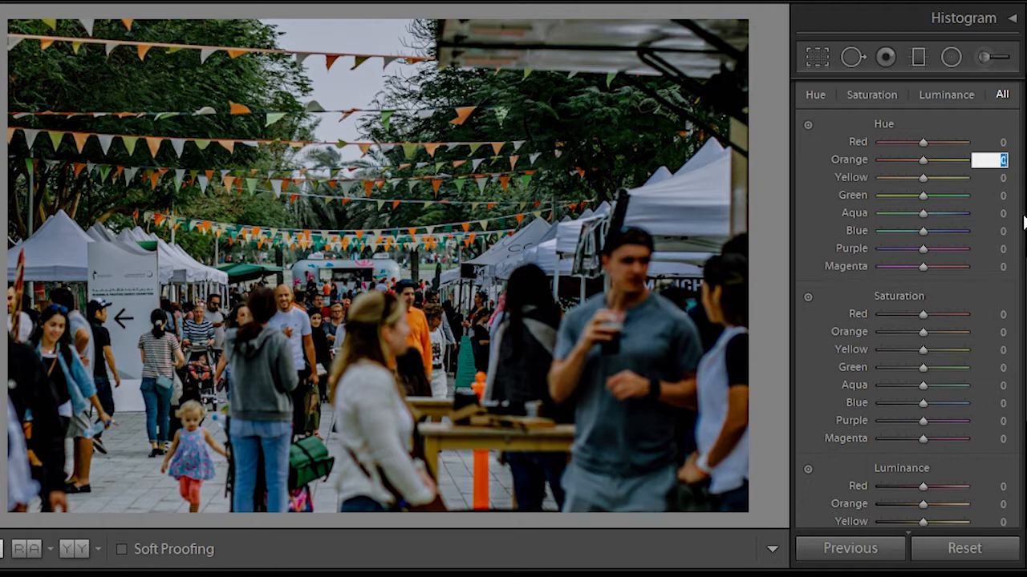
type("10")
key("Return")
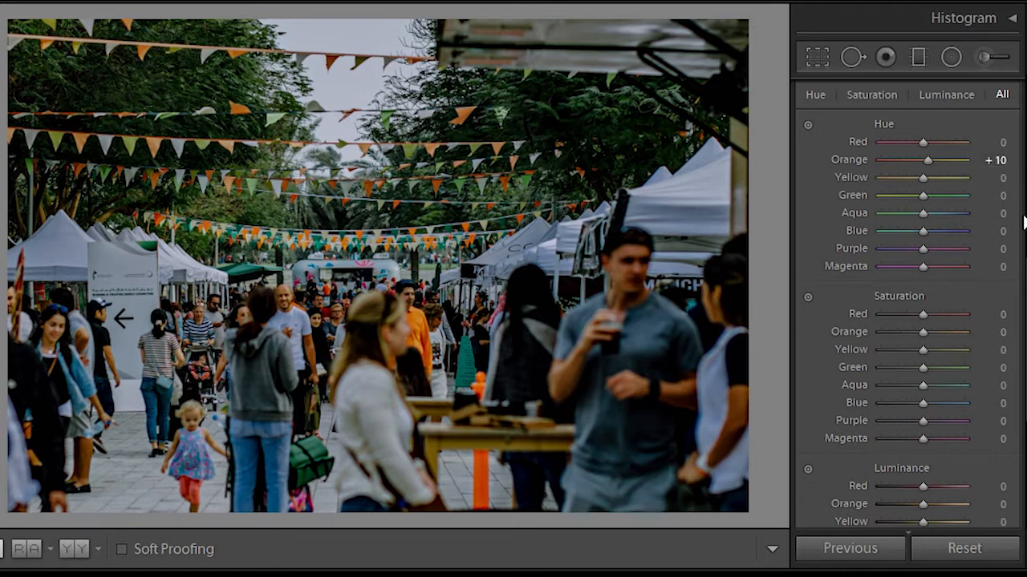
Step: Set the orange luminance to +53 in the HSL color adjustments
left_click(870, 95)
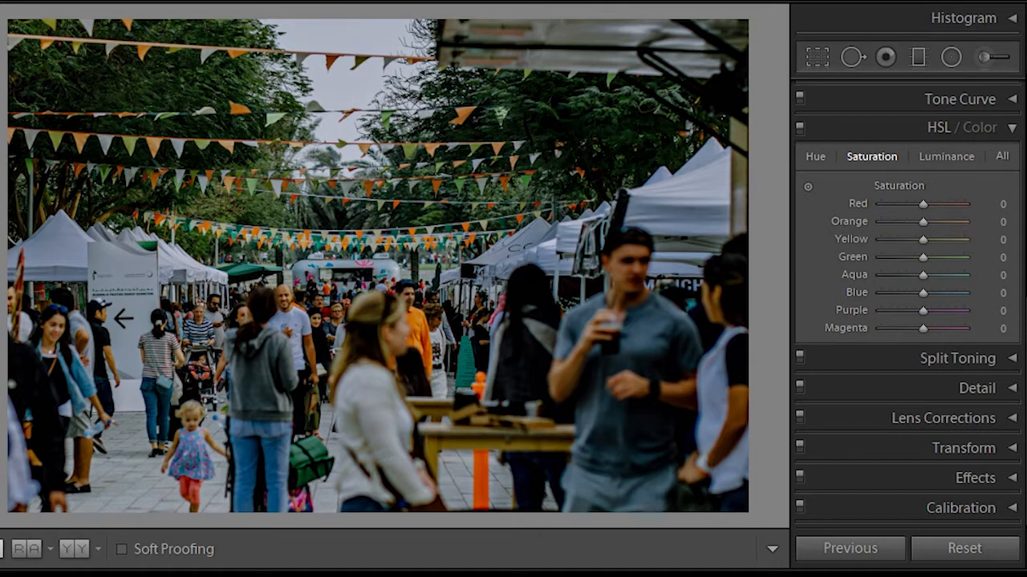
left_click(929, 155)
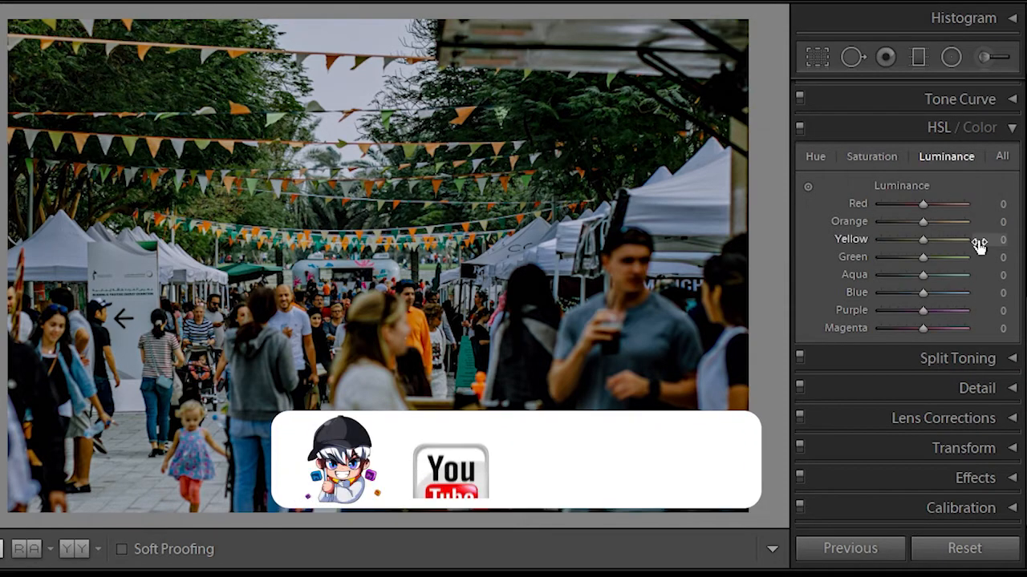
left_click(1002, 222)
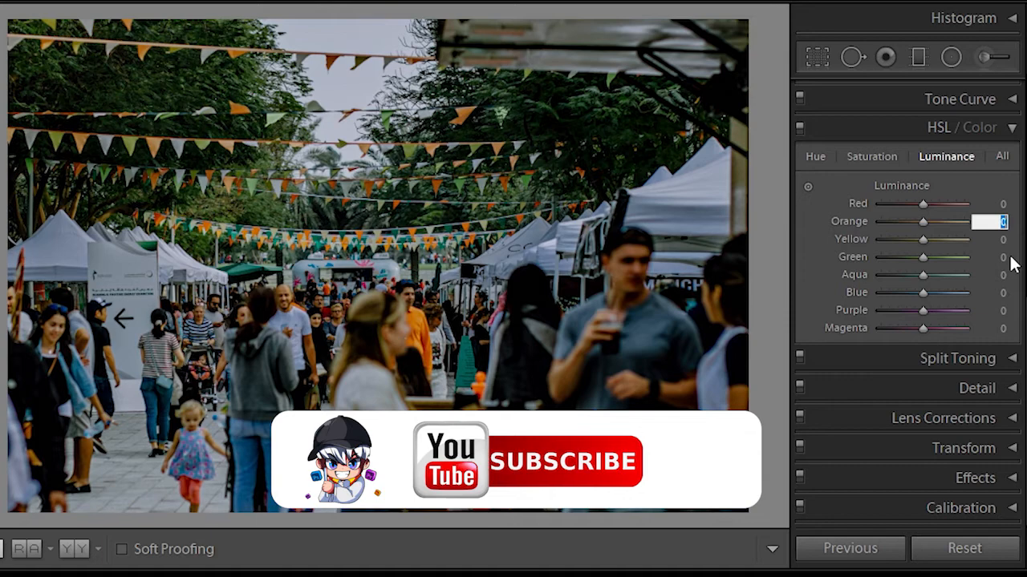
type("53")
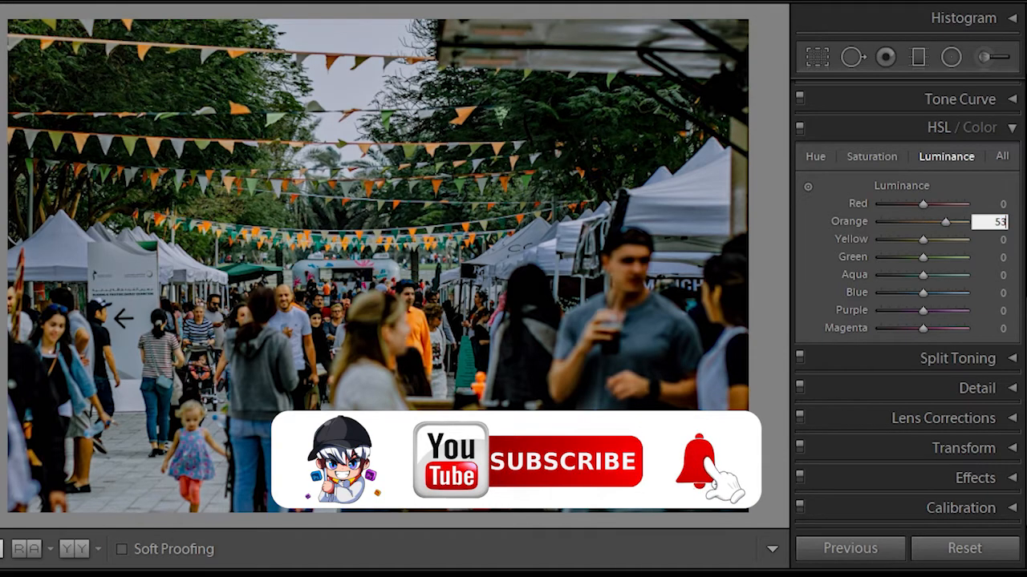
key("Return")
Step: Shift the yellow hue to +10 and reset the orange hue to 0
left_click(817, 158)
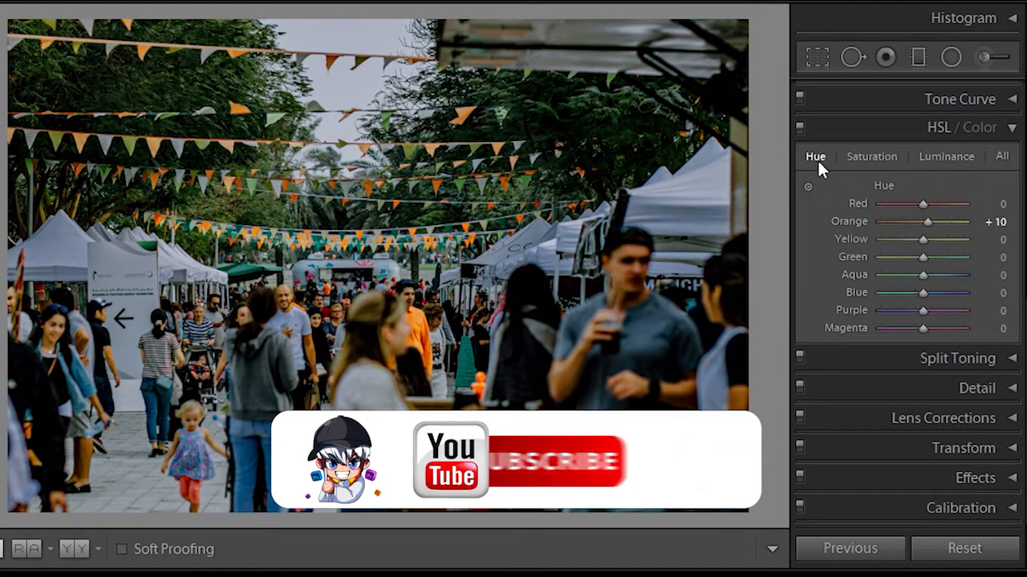
left_click(999, 245)
type("10")
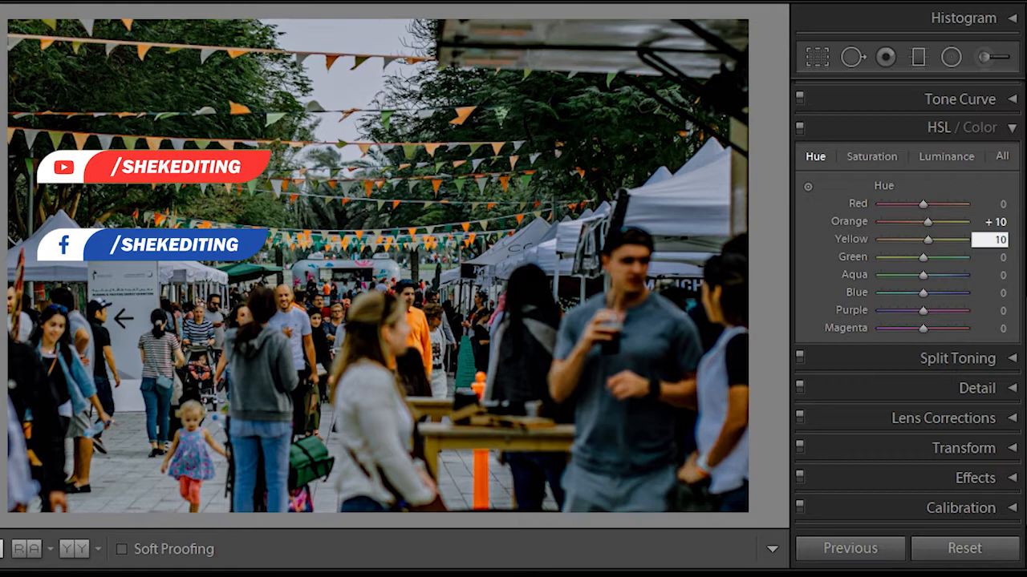
key("Return")
double_click(926, 220)
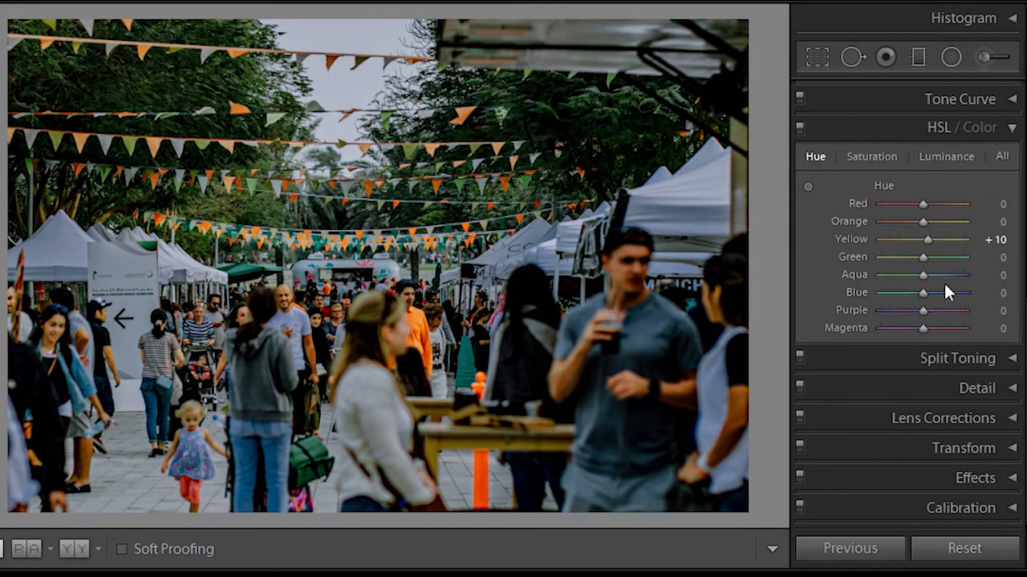
Step: Shift the green hue to -92 in the HSL color adjustments
left_click(1001, 257)
type("-")
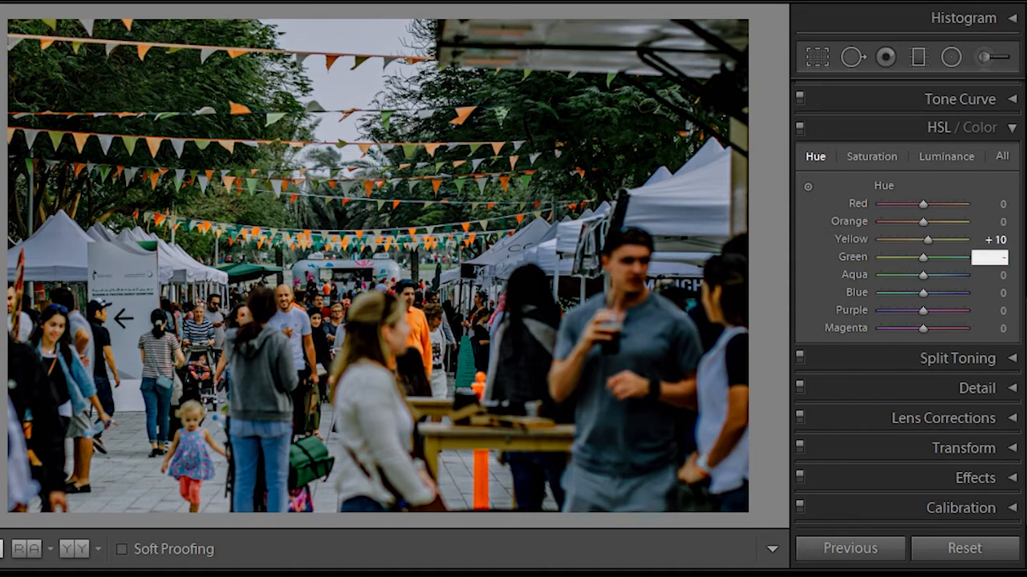
type("92")
key("Return")
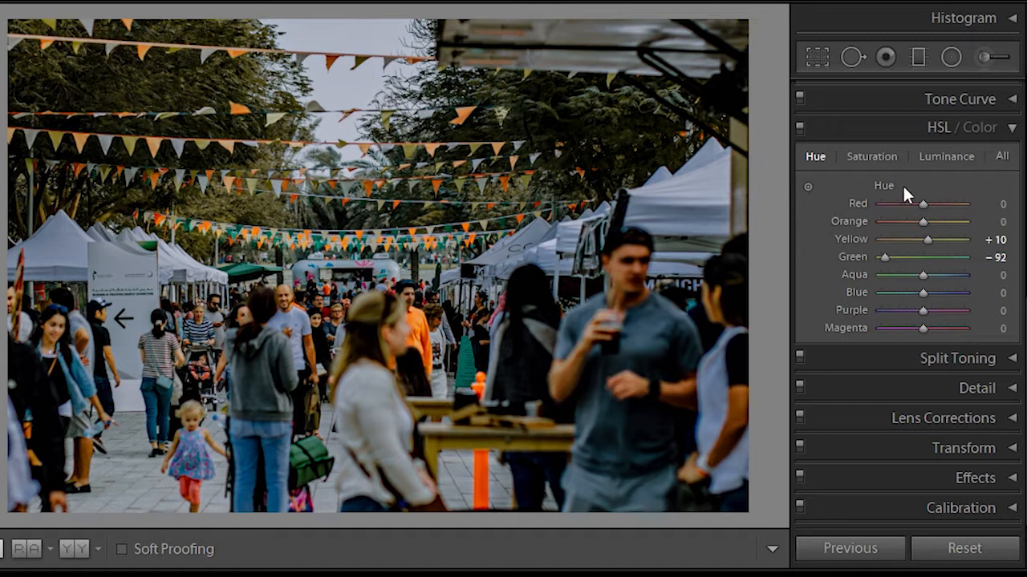
Step: Set the green saturation to +24 and the green luminance to +7
left_click(881, 160)
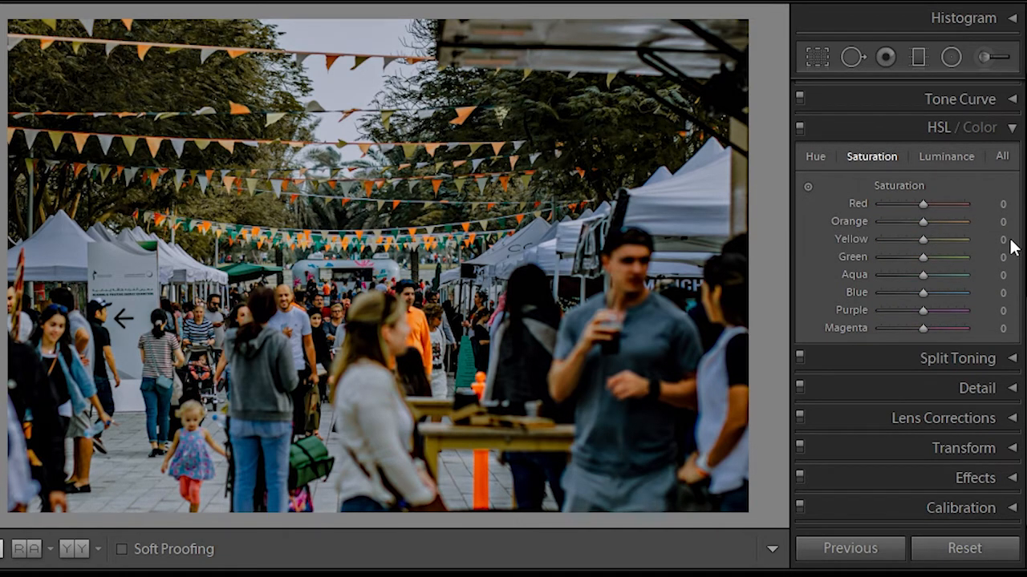
left_click(1000, 257)
type("24")
key("Return")
left_click(969, 158)
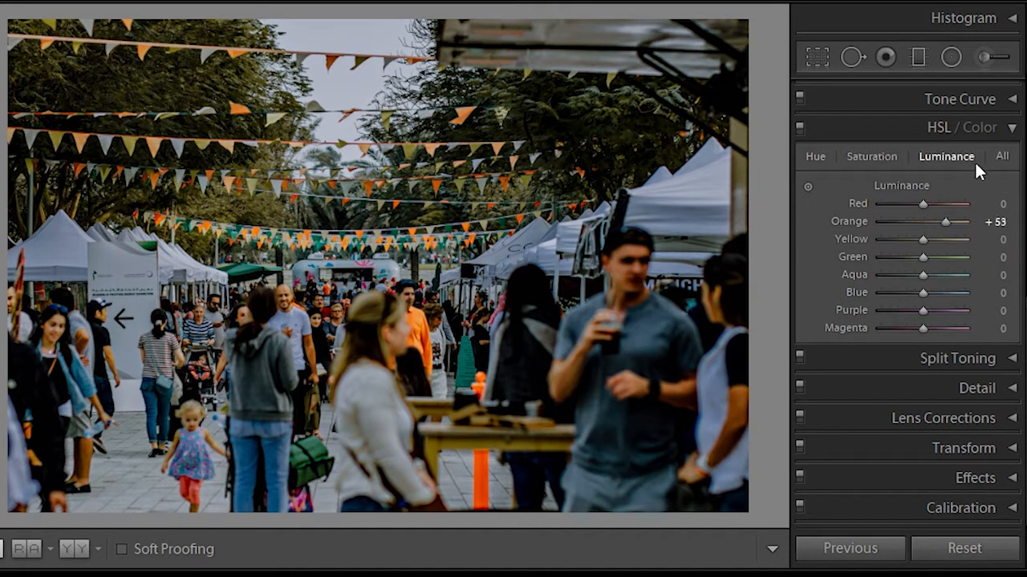
left_click(1000, 256)
type("7")
key("Return")
Step: Shift the blue hue to +11 in the HSL color adjustments
left_click(816, 156)
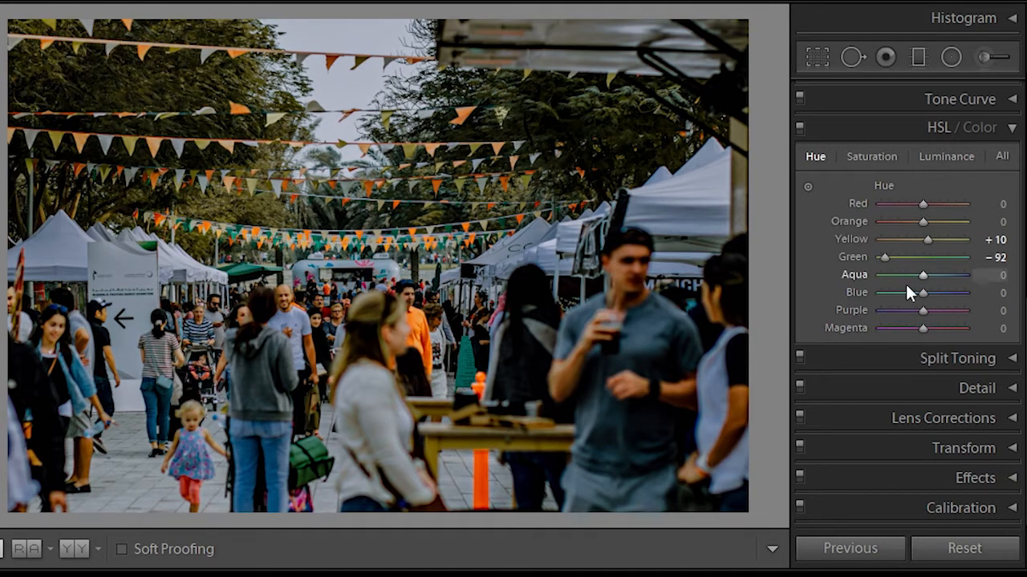
left_click(994, 293)
type("11")
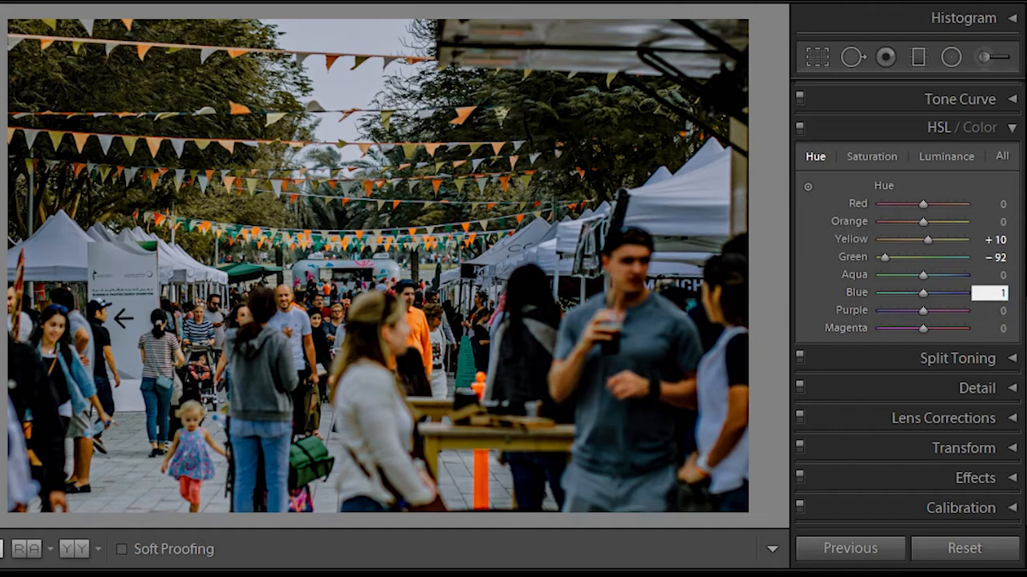
key("Return")
Step: Set the blue saturation to +22 and the blue luminance to +20
left_click(884, 149)
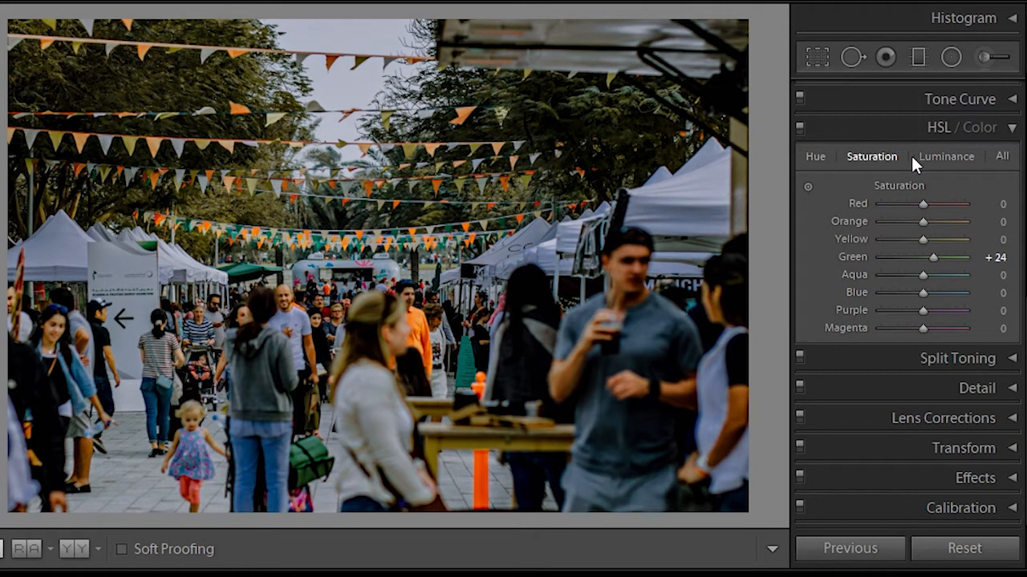
left_click(1001, 291)
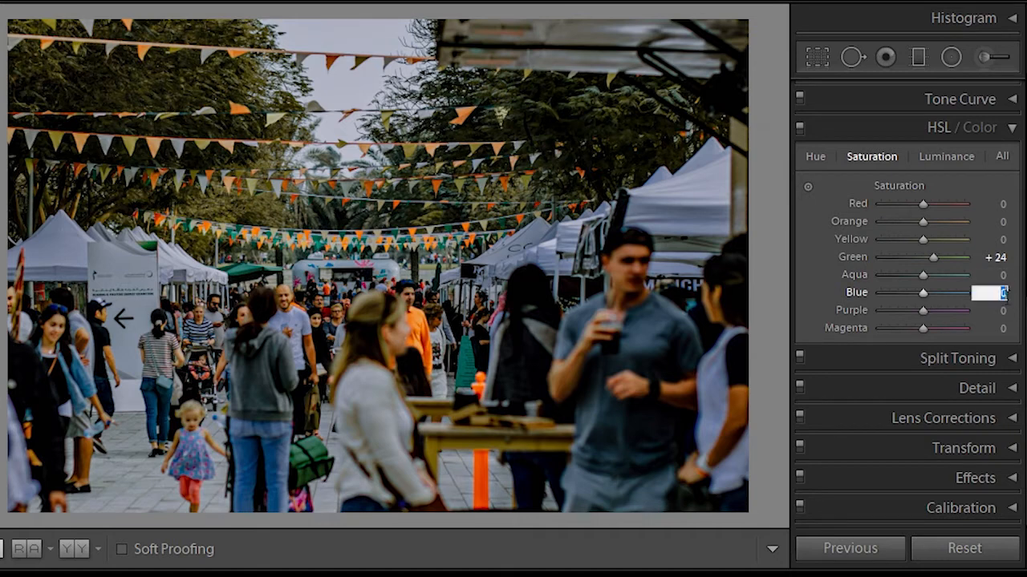
type("22")
key("Return")
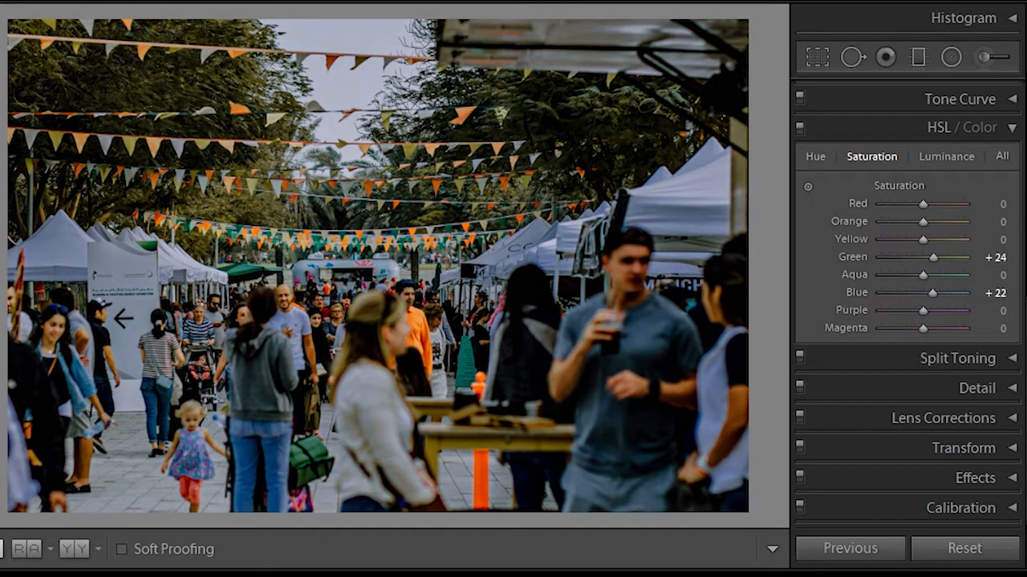
left_click(962, 158)
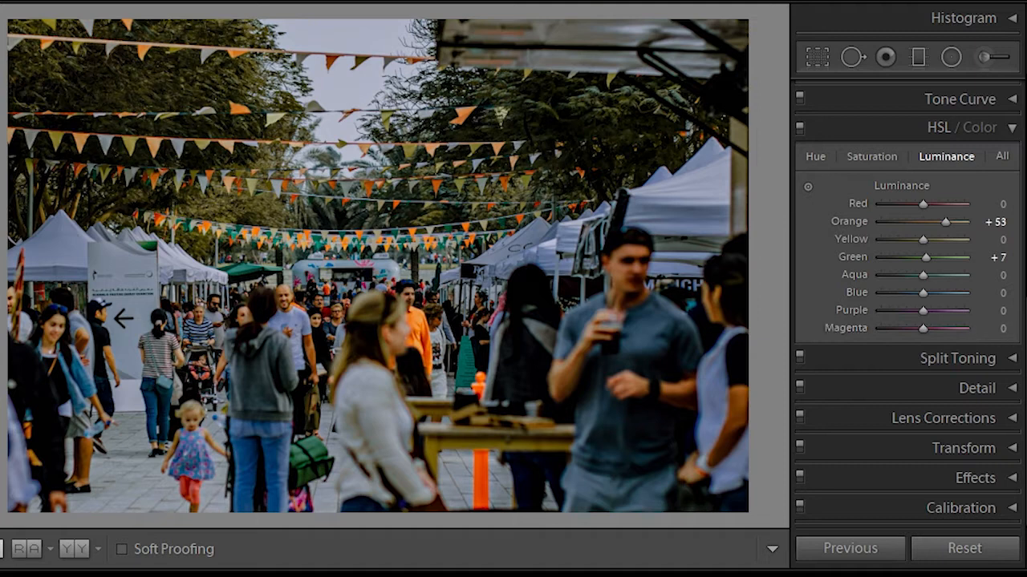
left_click(998, 293)
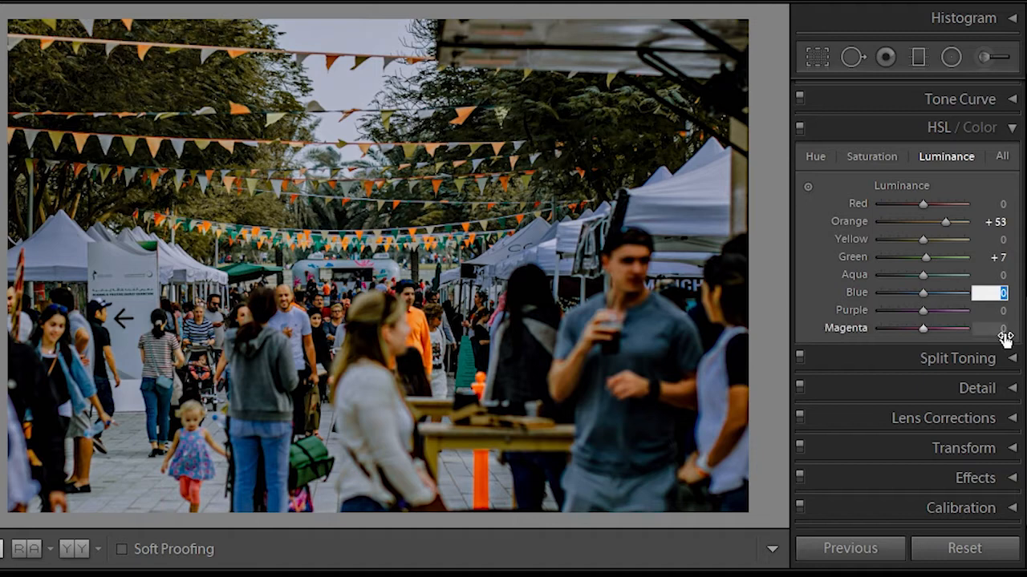
type("20")
key("Return")
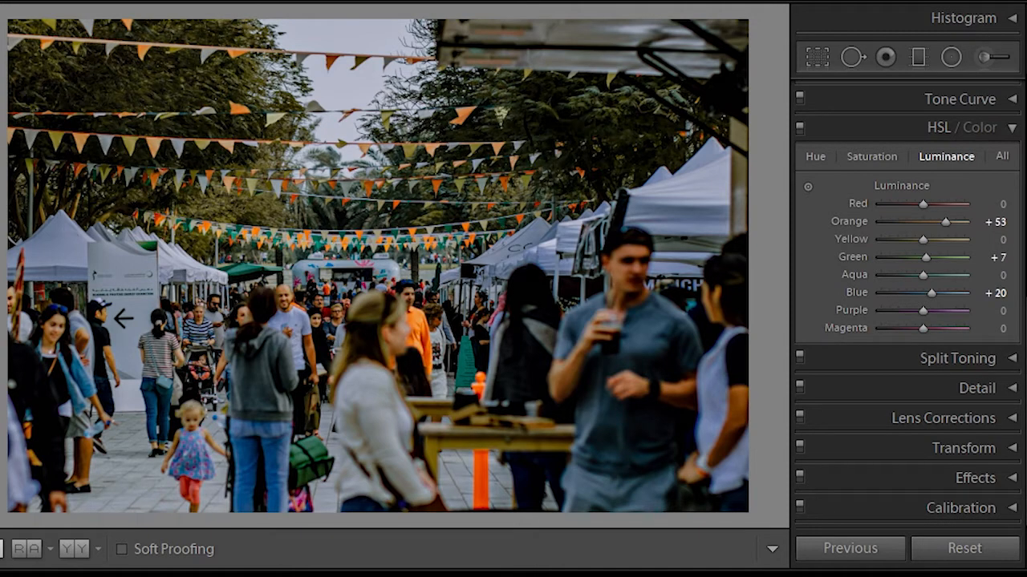
Step: Set the photo's luminance noise reduction to 30
left_click(1015, 388)
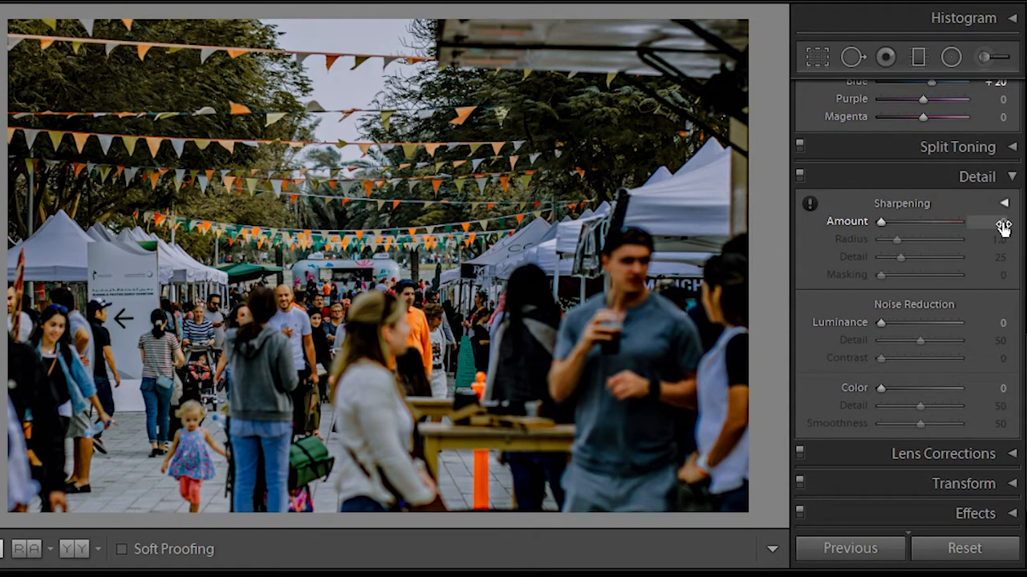
left_click(999, 322)
type("30")
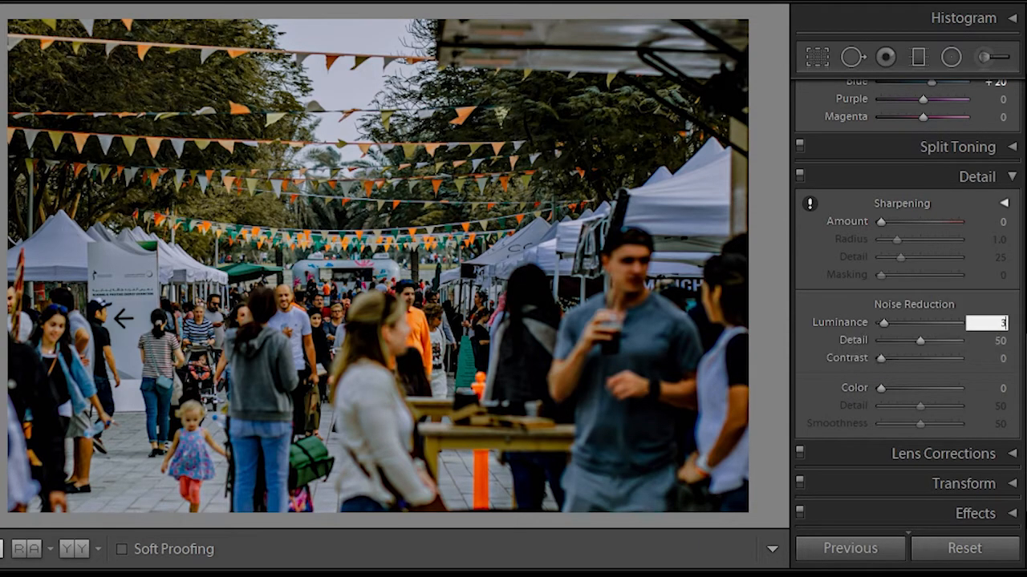
key("Return")
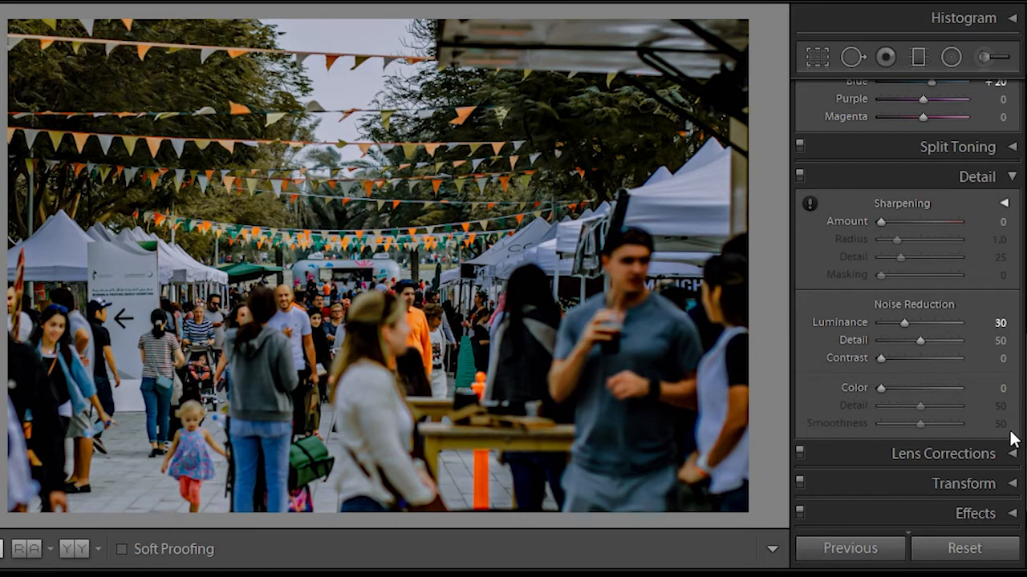
Step: Set the photo's color noise reduction to 86
scroll(1019, 409, "down", 1)
left_click(998, 365)
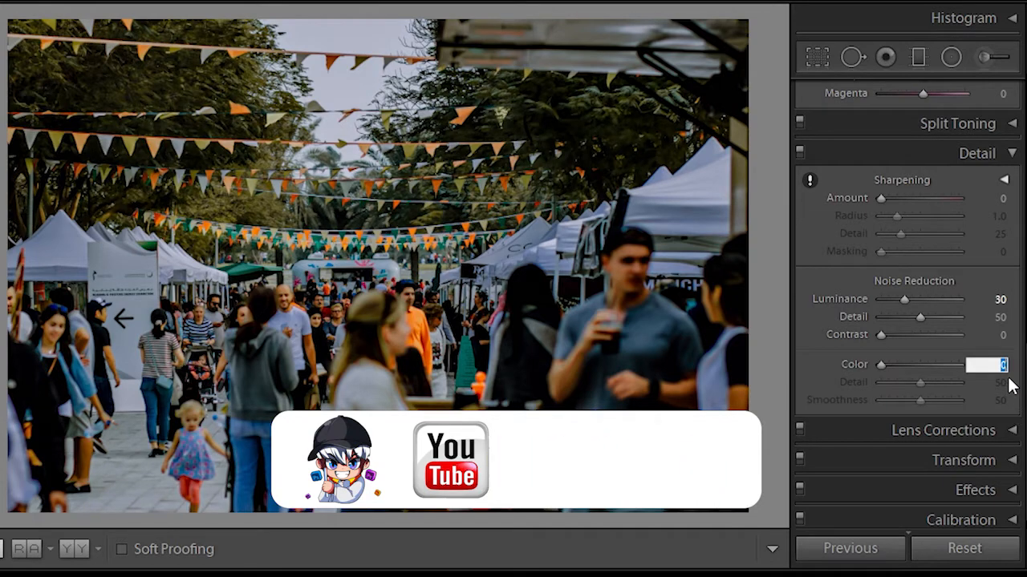
type("86")
key("Return")
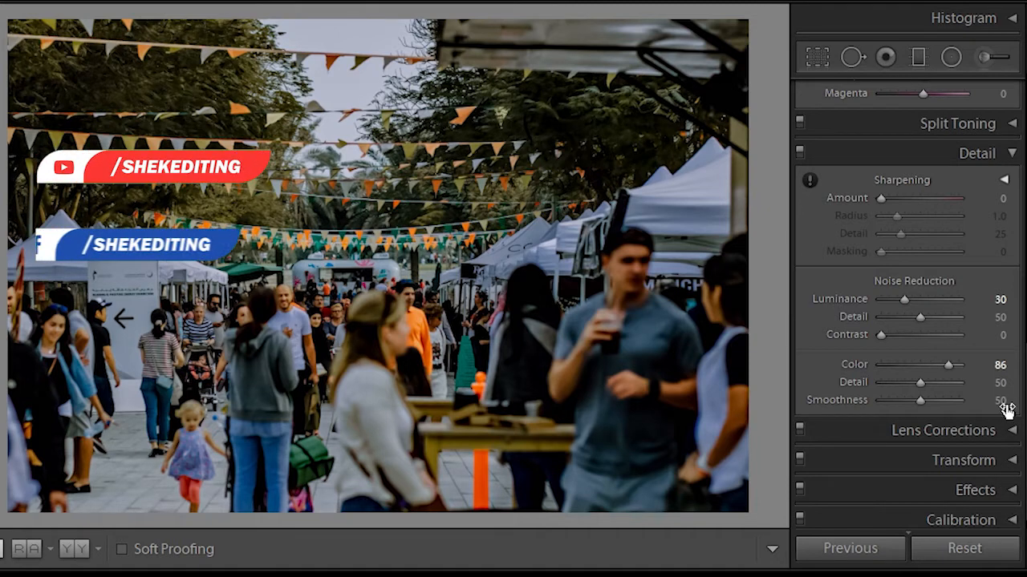
Step: Set the color noise reduction's detail to 87 and its smoothness to 74
key("Tab")
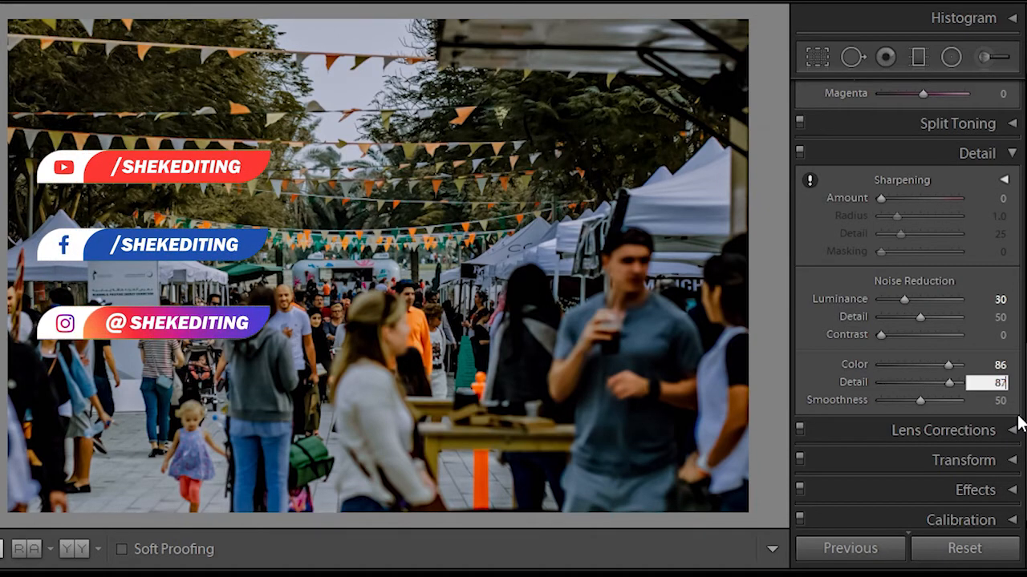
type("87")
key("Return")
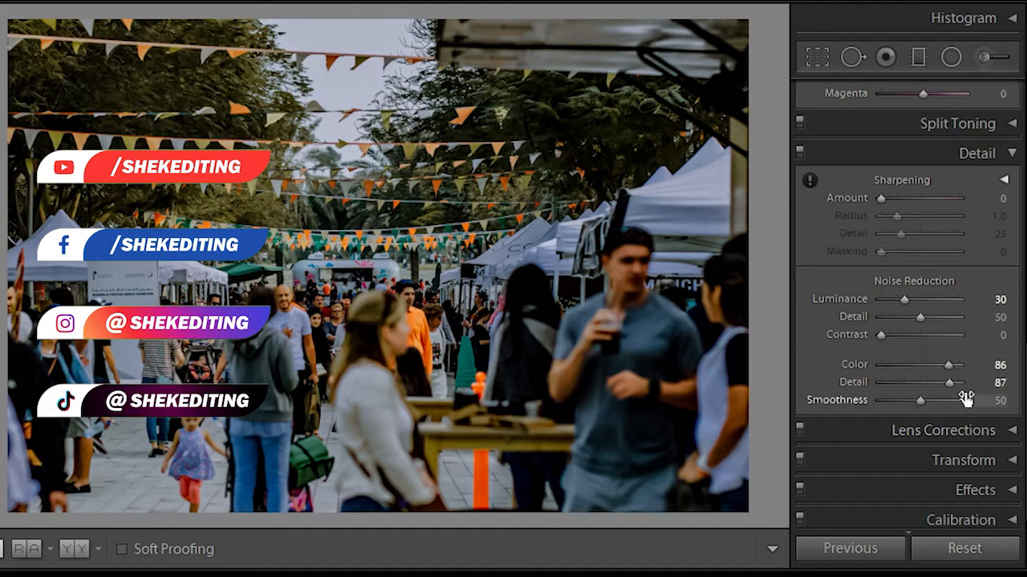
left_click(1000, 405)
type("7")
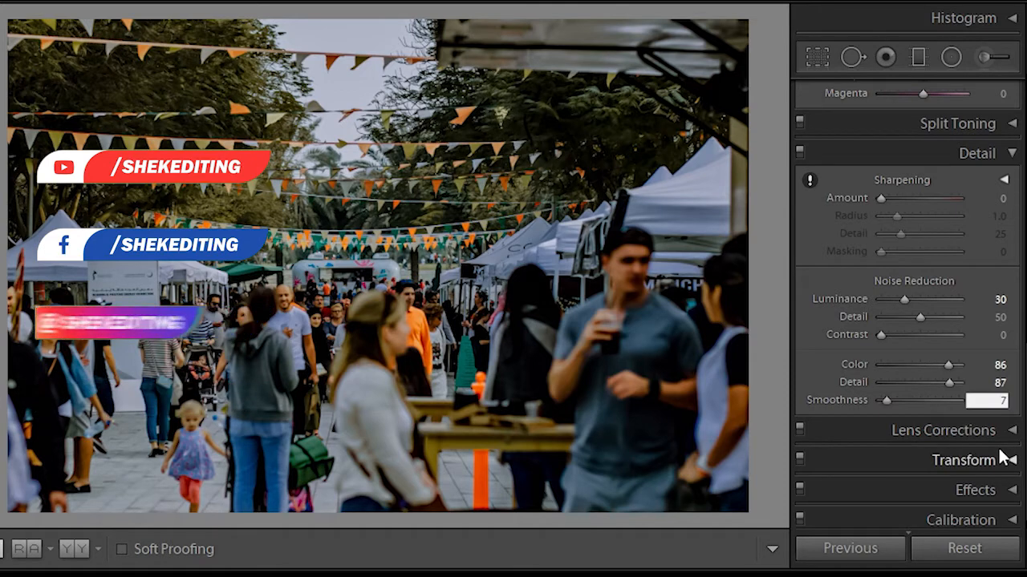
type("4")
key("Return")
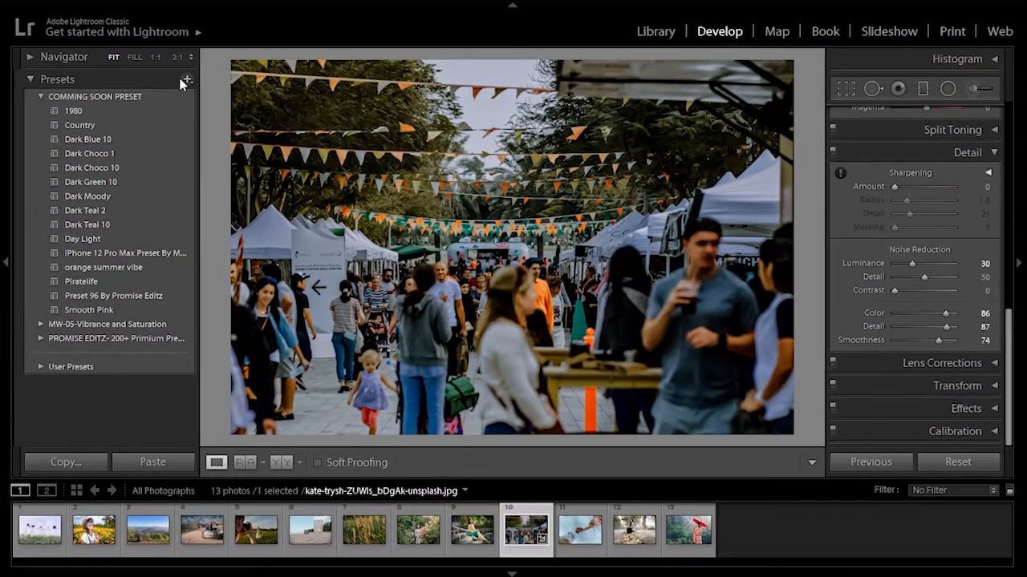
Step: Create a new develop preset from the current adjustments in the User Presets group with the default included settings
left_click(188, 81)
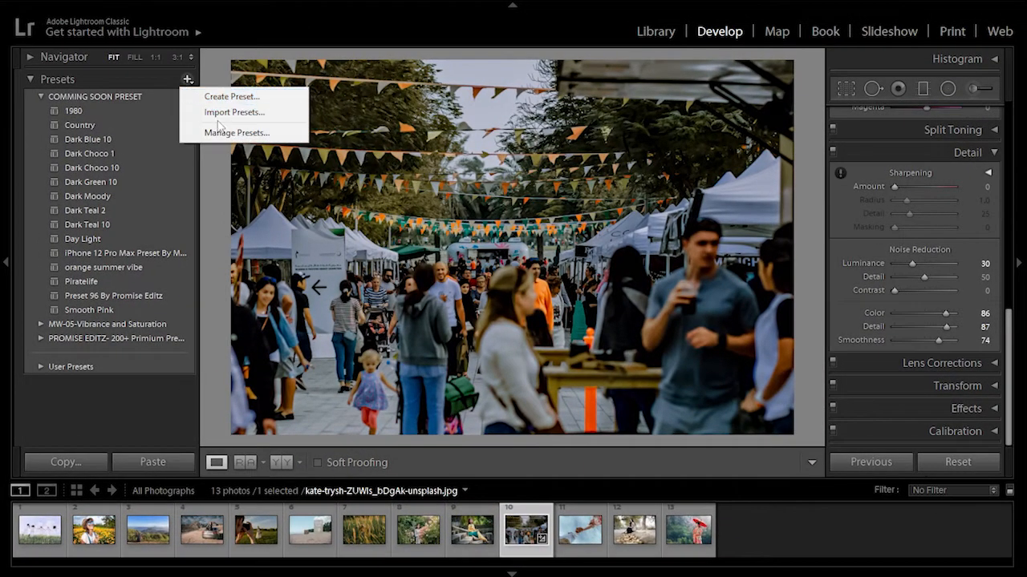
left_click(214, 97)
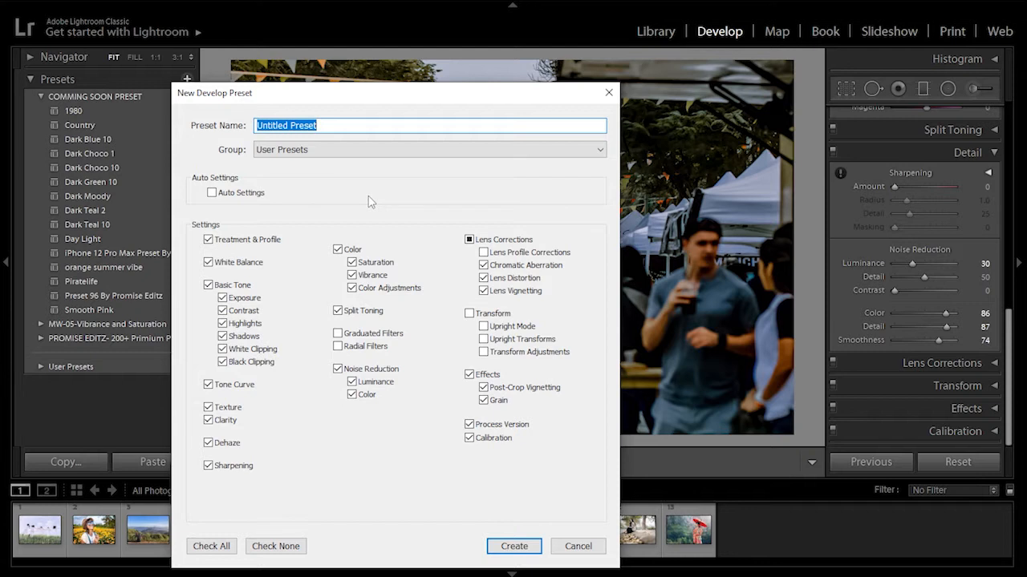
left_click(504, 547)
Step: Copy the market photo's develop settings and paste them onto the photo of five people in a meadow, using the side-by-side before and after view
left_click(67, 462)
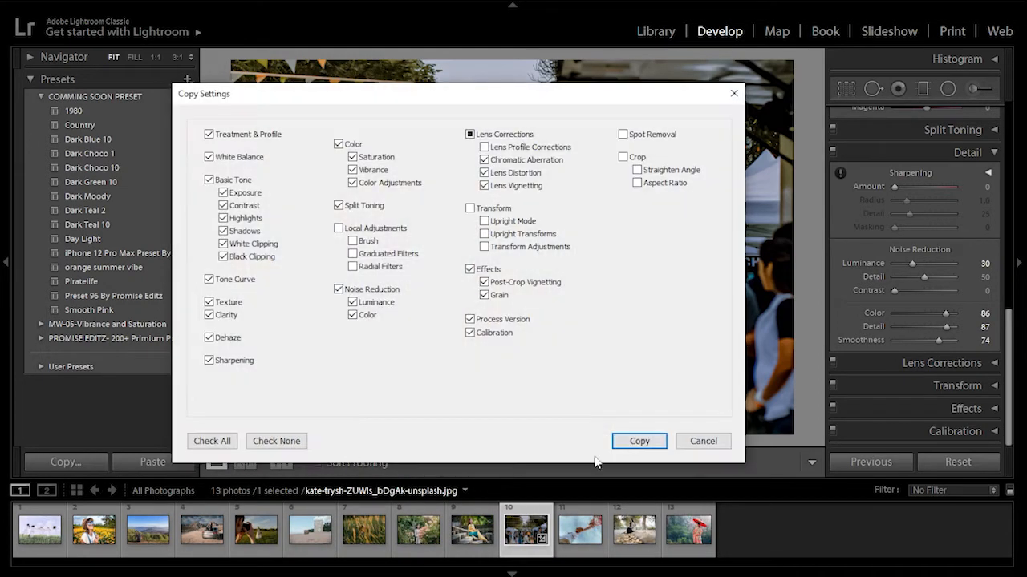
left_click(639, 442)
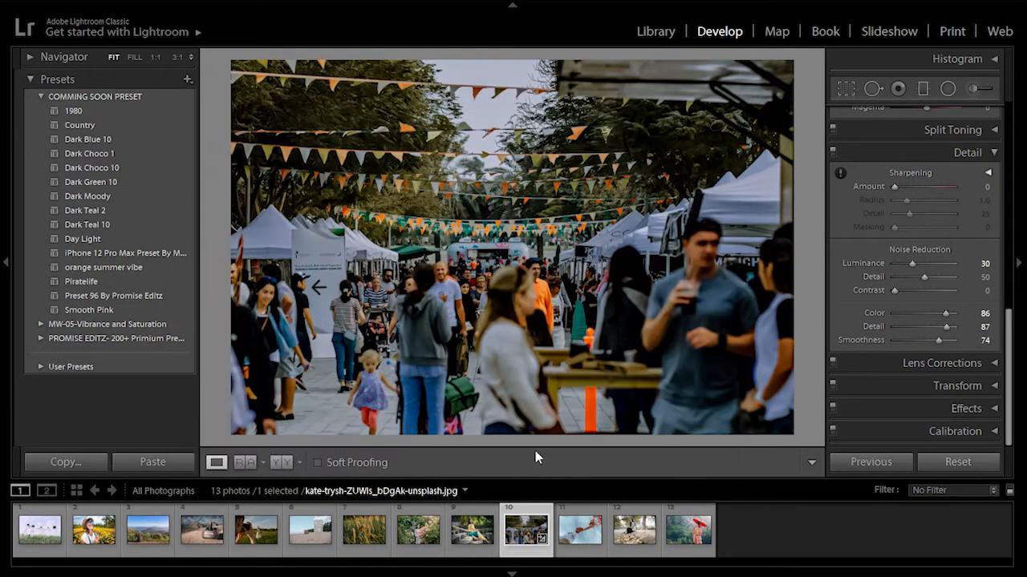
left_click(281, 463)
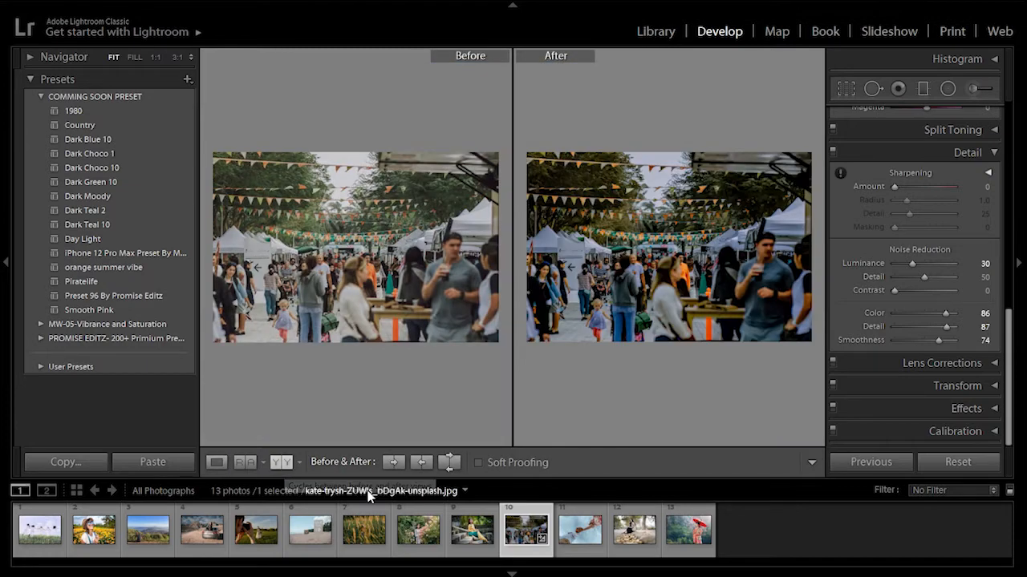
left_click(48, 529)
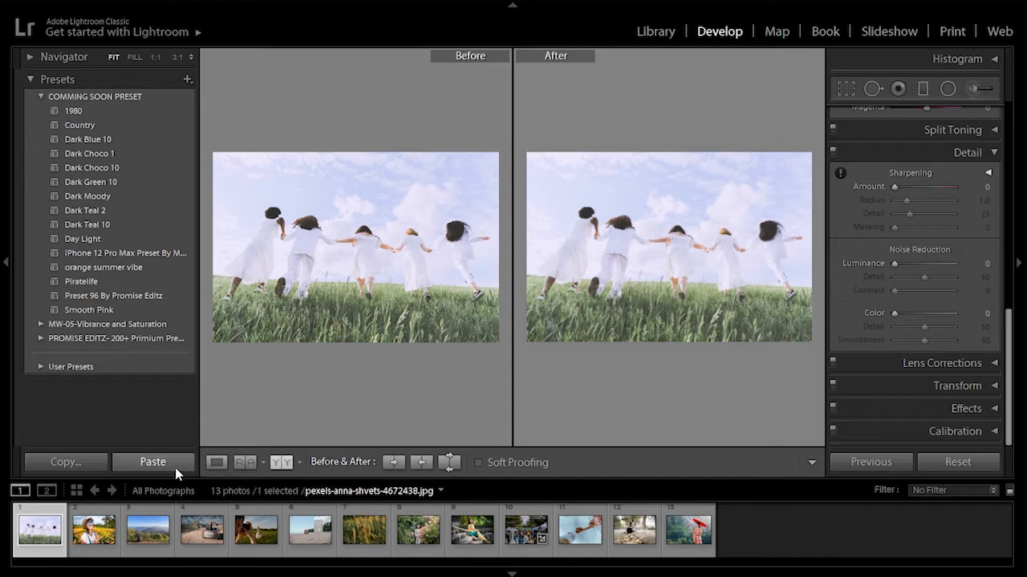
left_click(171, 462)
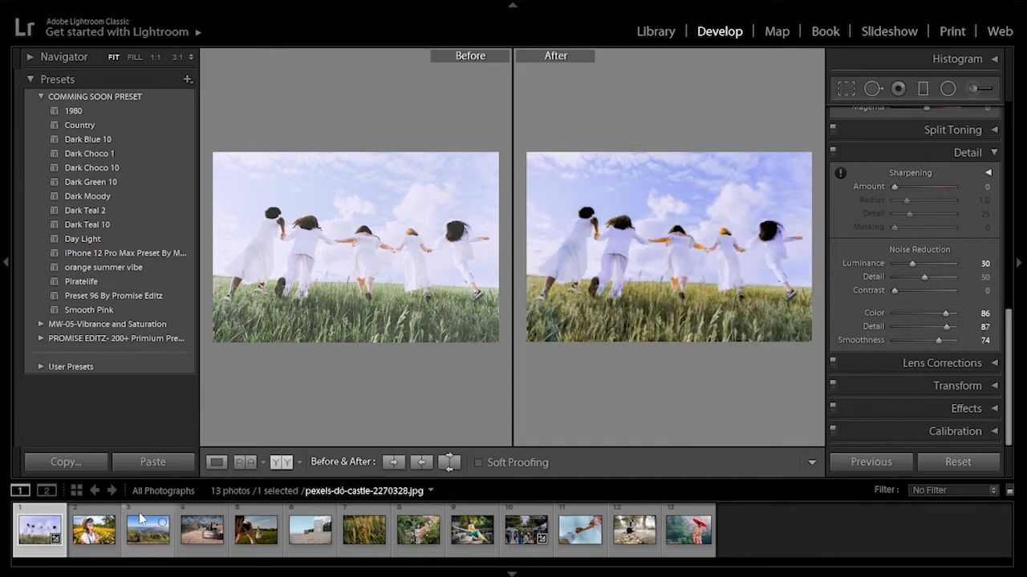
Step: Paste the copied develop settings onto the photos of the woman in yellow flowers, the cyclist on the hill and the car in the desert
left_click(96, 533)
left_click(145, 466)
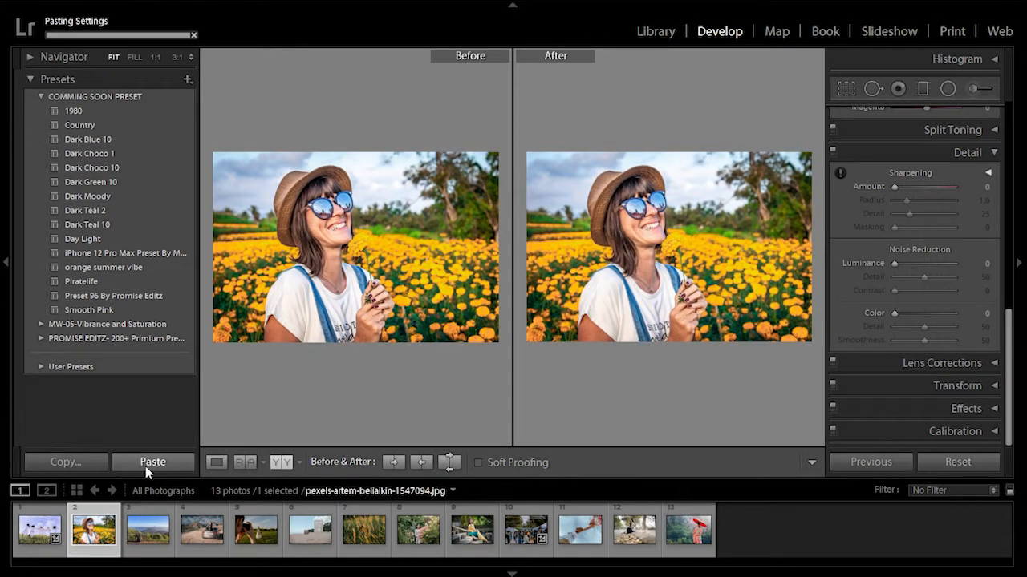
left_click(157, 530)
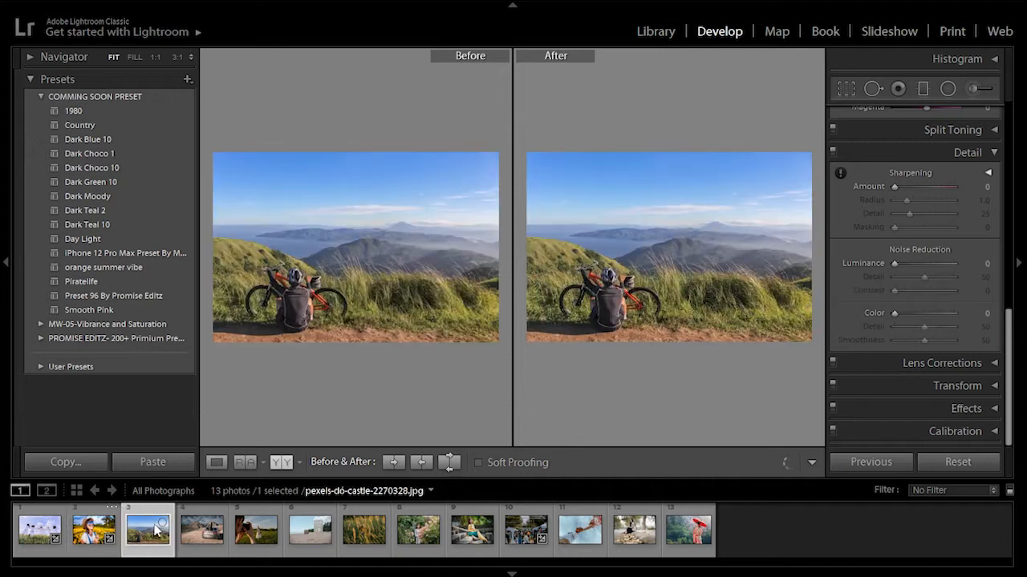
left_click(160, 469)
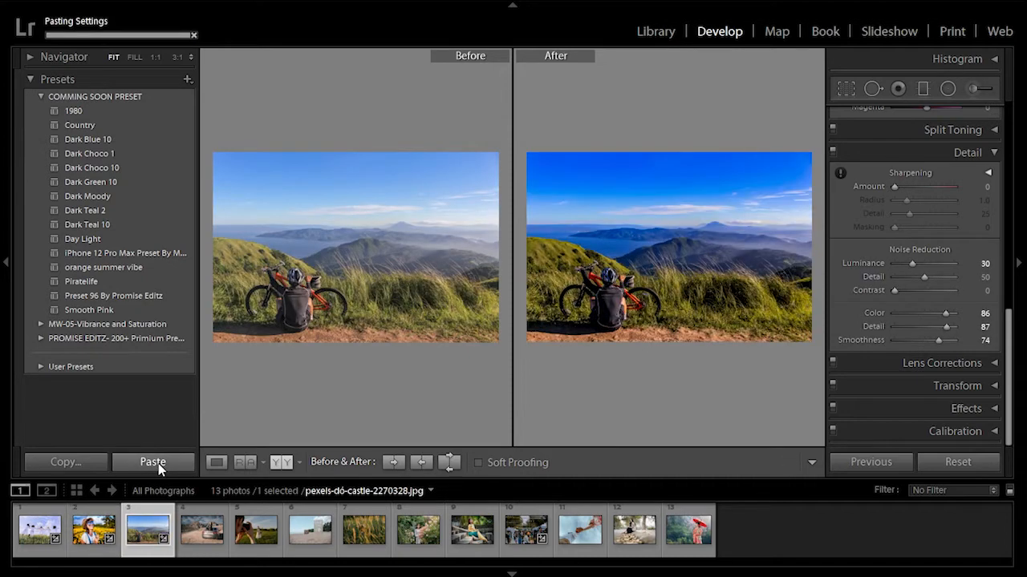
left_click(194, 530)
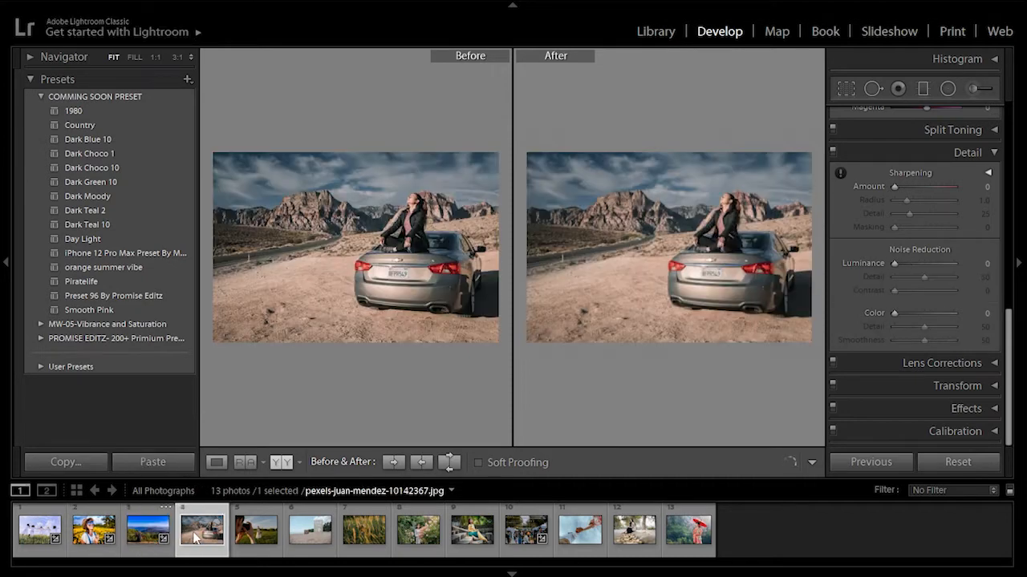
left_click(175, 470)
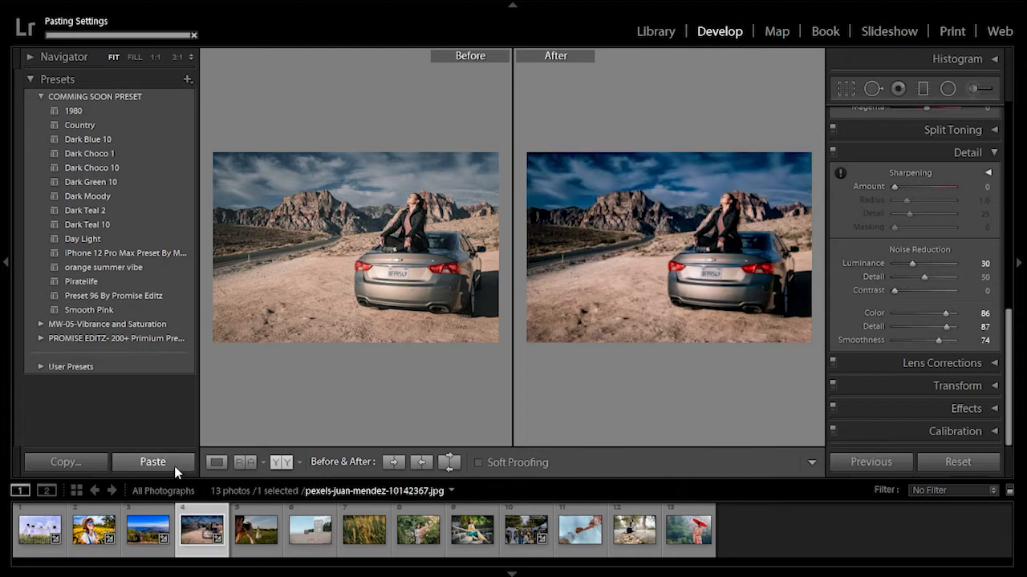
Step: Paste the copied settings onto the photos of the photographer with the bride, the beach protest signs and the tall grass
left_click(248, 536)
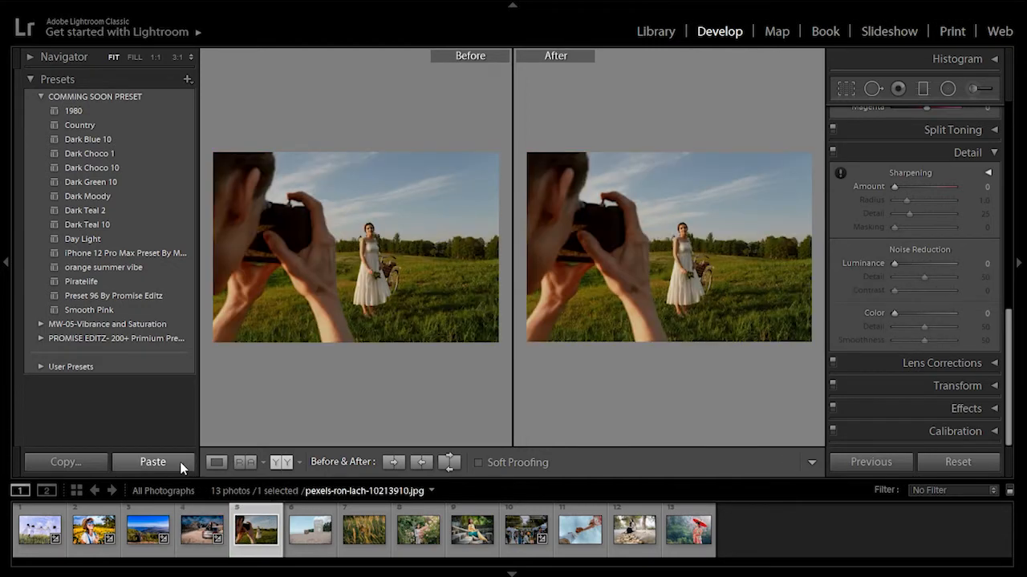
left_click(183, 468)
key("Right")
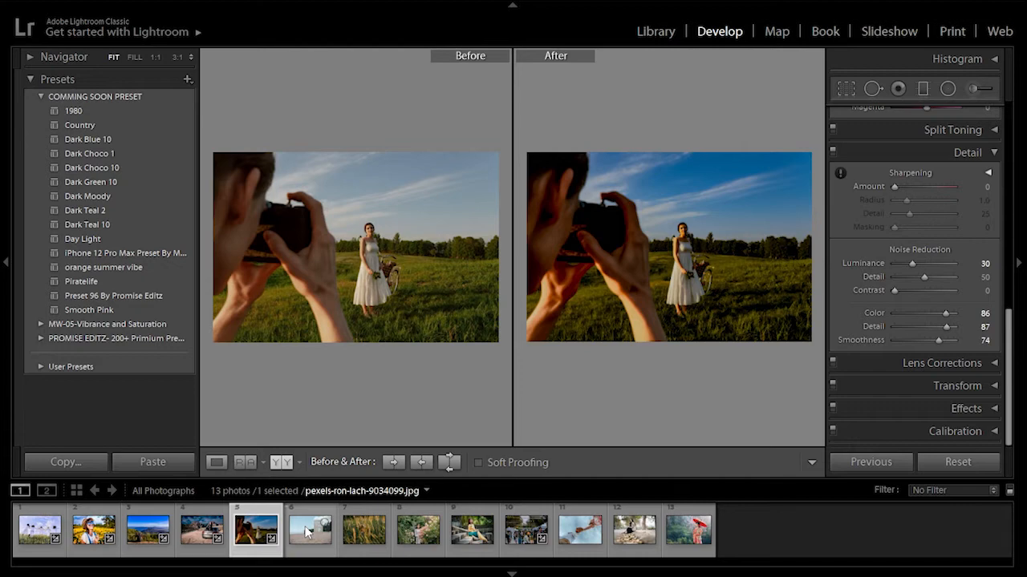
left_click(183, 468)
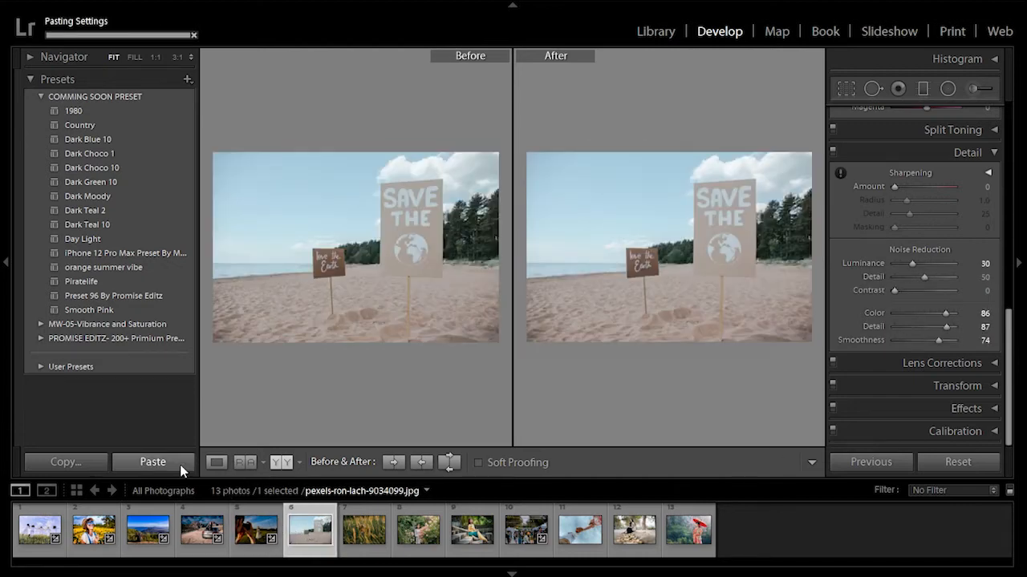
left_click(339, 539)
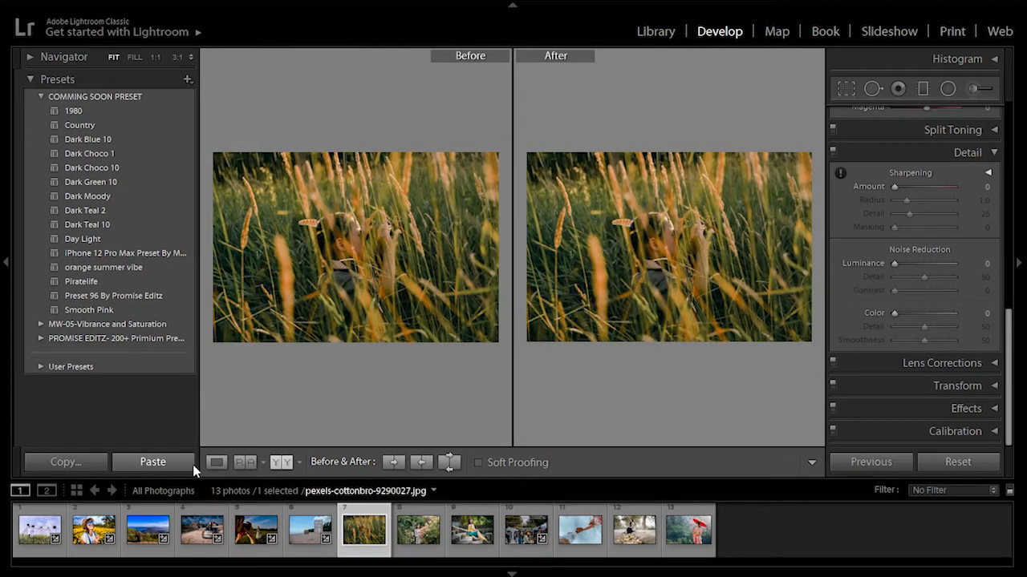
left_click(186, 467)
Step: Paste the copied settings onto the photos of the woman among pink blossoms, the woman on stone steps and the street market
key("Right")
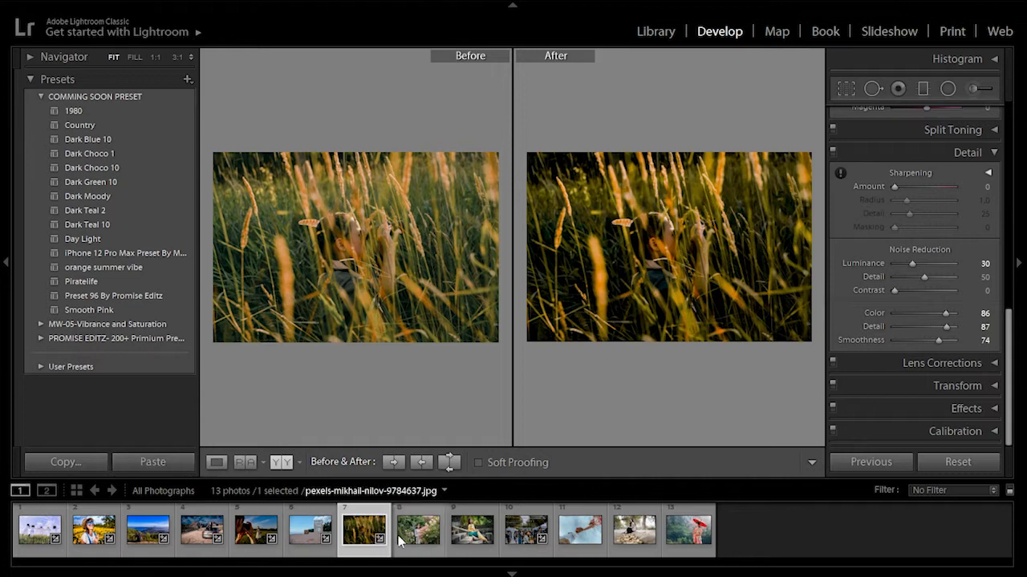
left_click(180, 463)
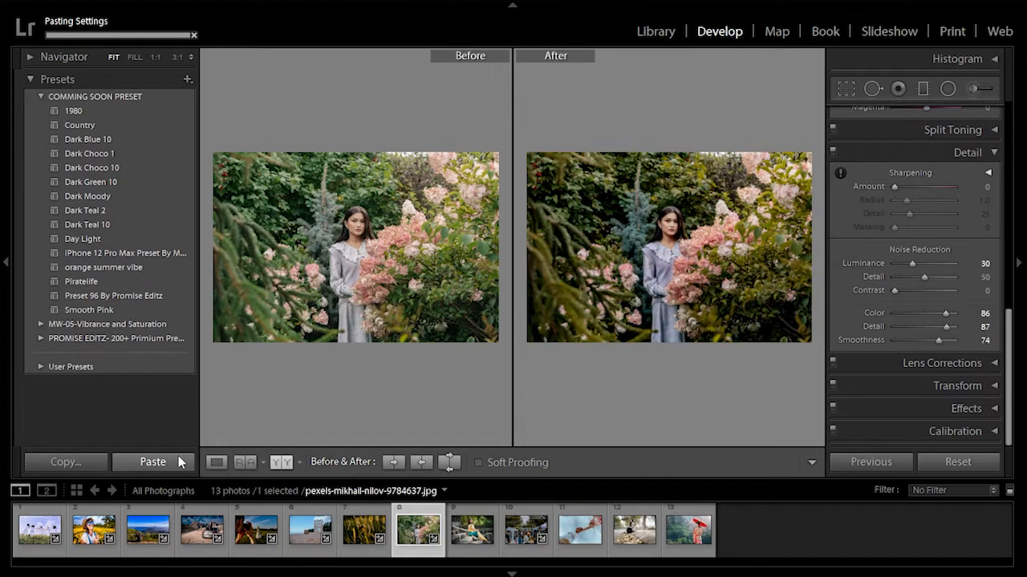
key("Right")
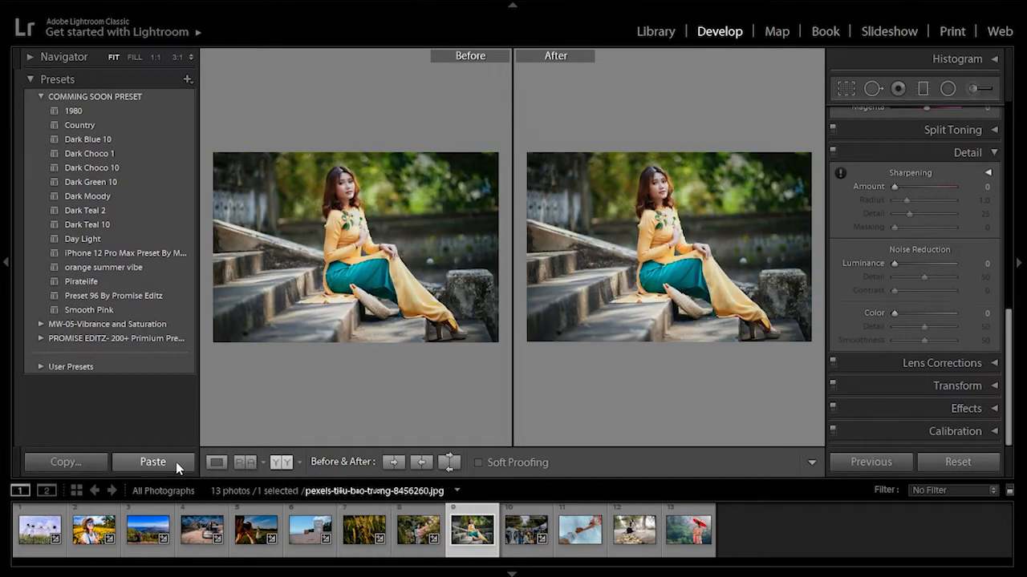
left_click(175, 462)
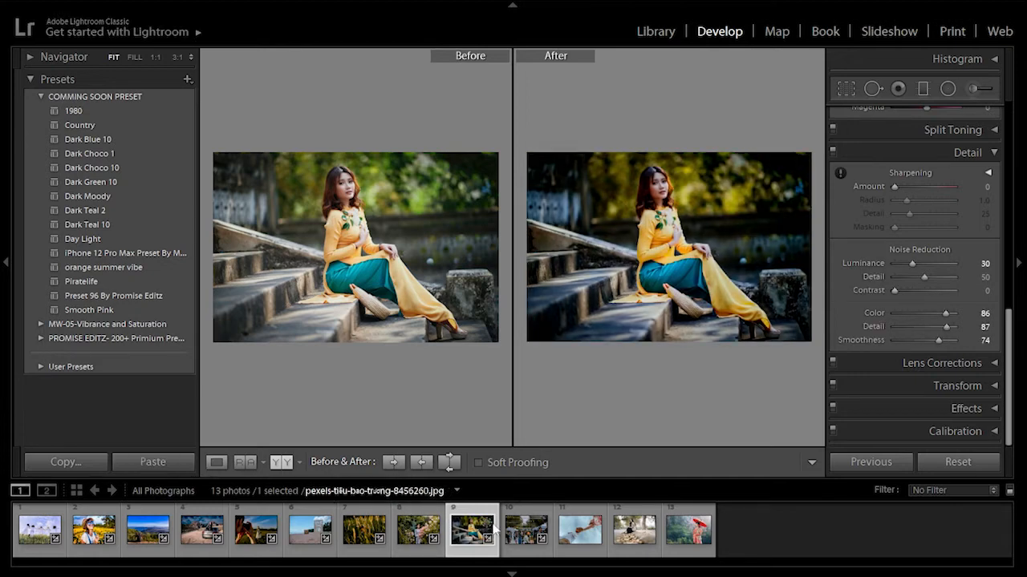
left_click(522, 533)
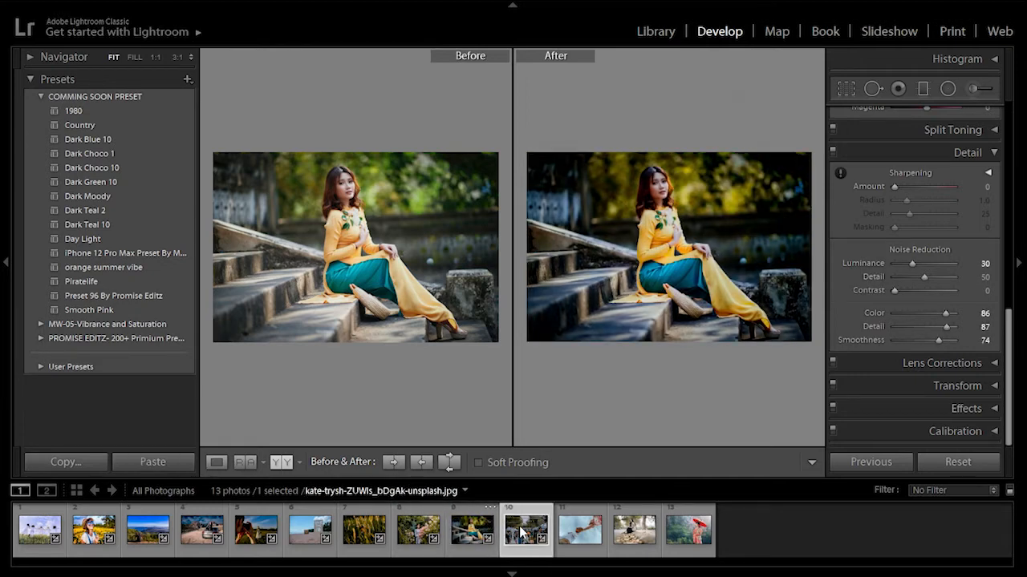
left_click(178, 462)
Step: Paste the copied settings onto the photos of the couple holding hands, the woman by fallen leaves and the woman with the red umbrella
left_click(561, 536)
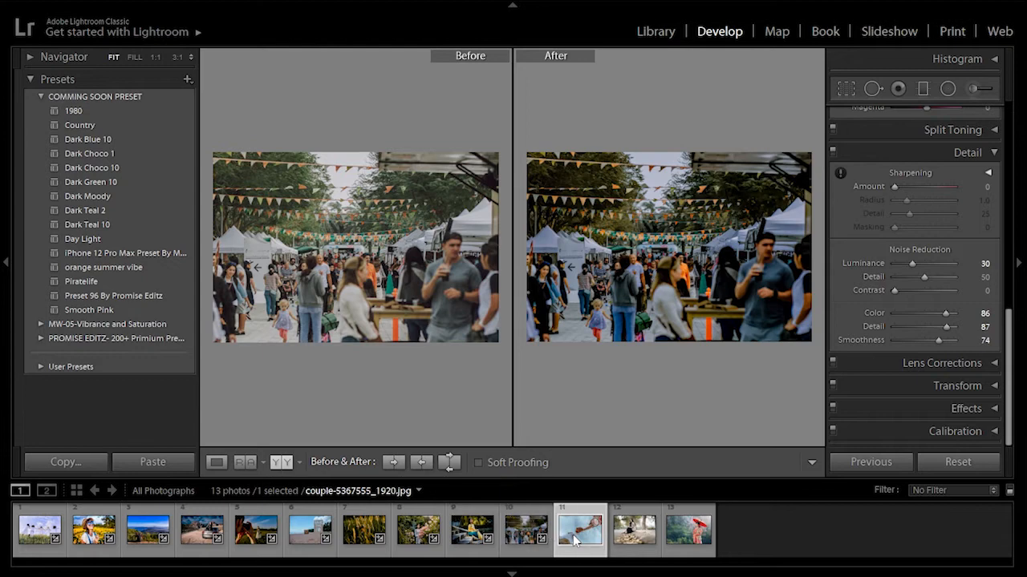
left_click(168, 462)
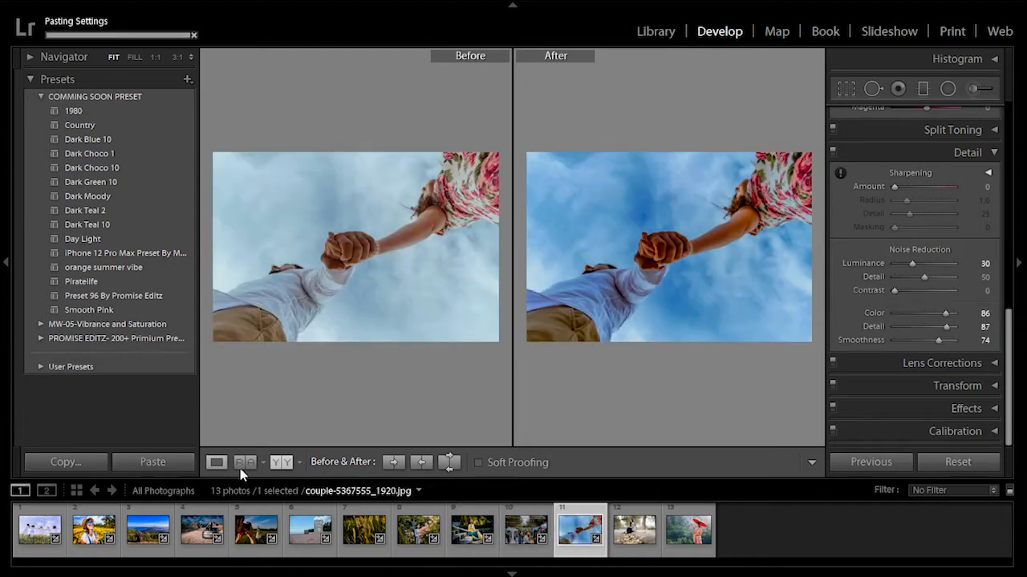
left_click(634, 529)
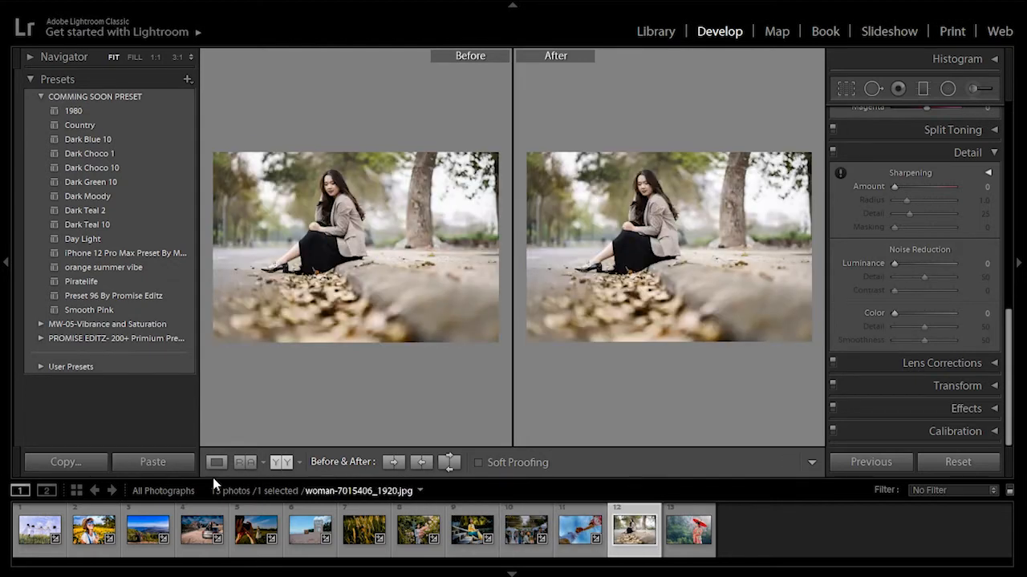
left_click(167, 468)
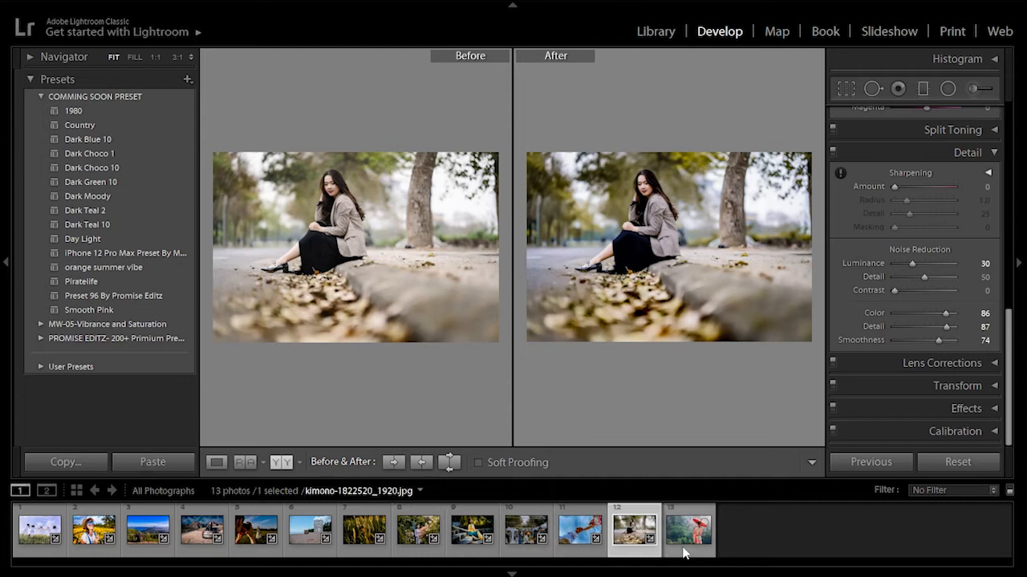
left_click(687, 530)
left_click(180, 464)
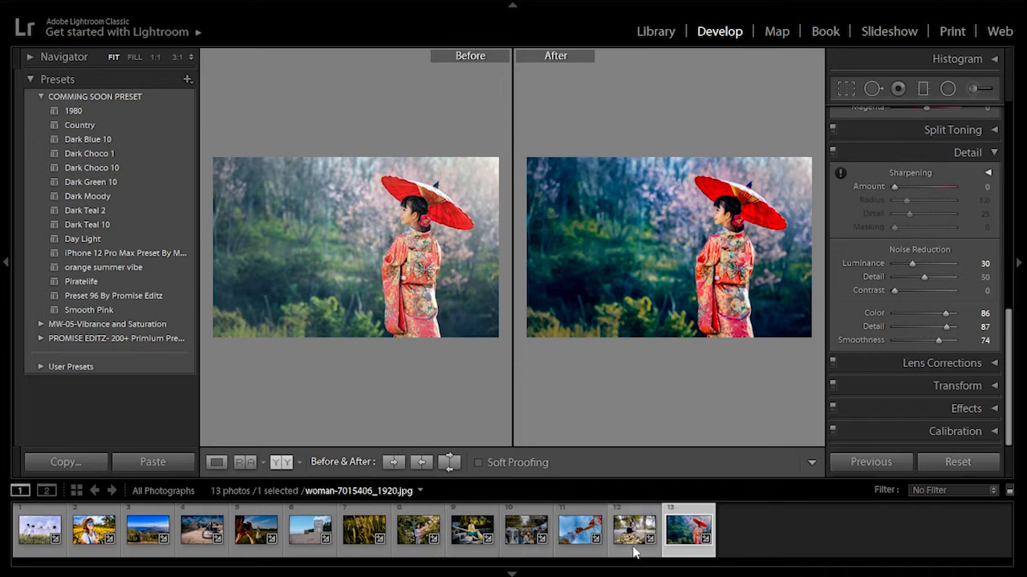
Step: Select all 13 photos for export and name the destination subfolder Cold Blue
key("ctrl+a")
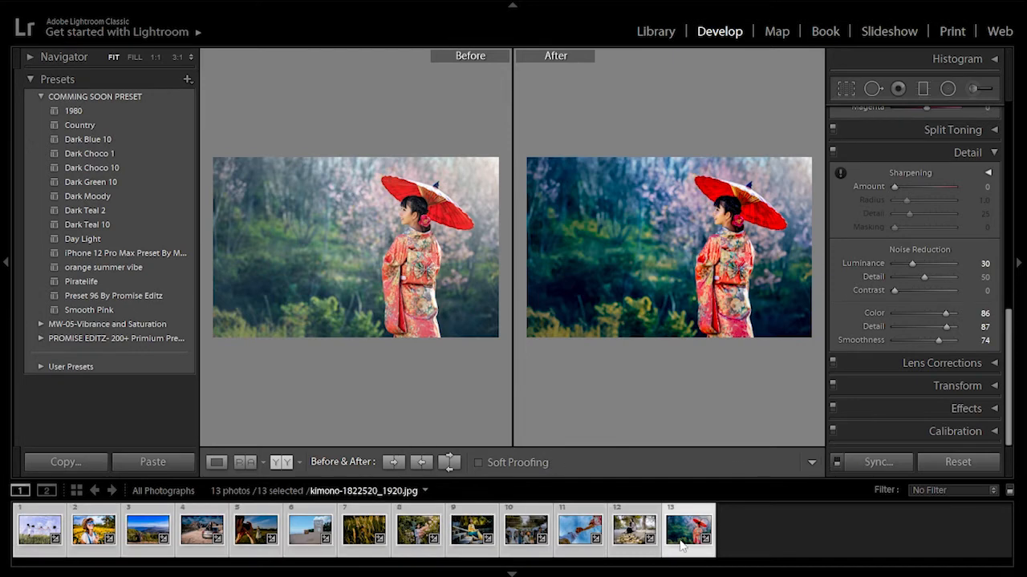
right_click(682, 545)
mouse_move(718, 472)
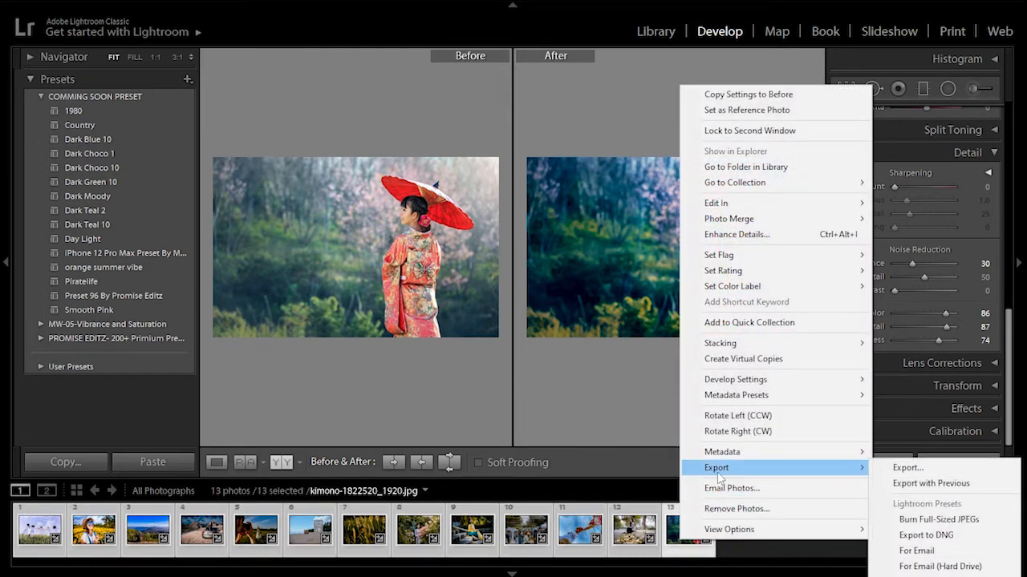
left_click(907, 469)
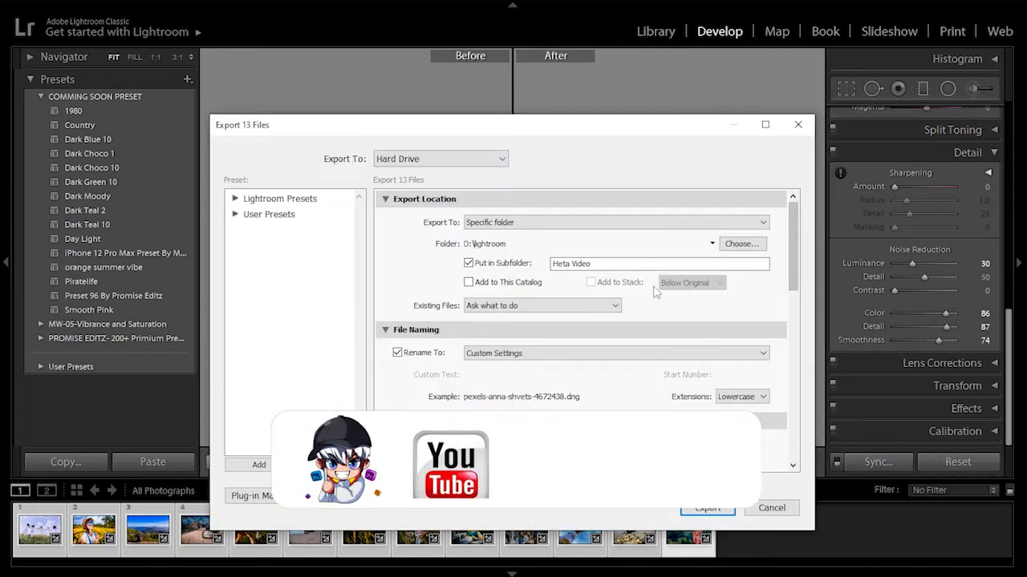
left_click_drag(591, 264, 540, 264)
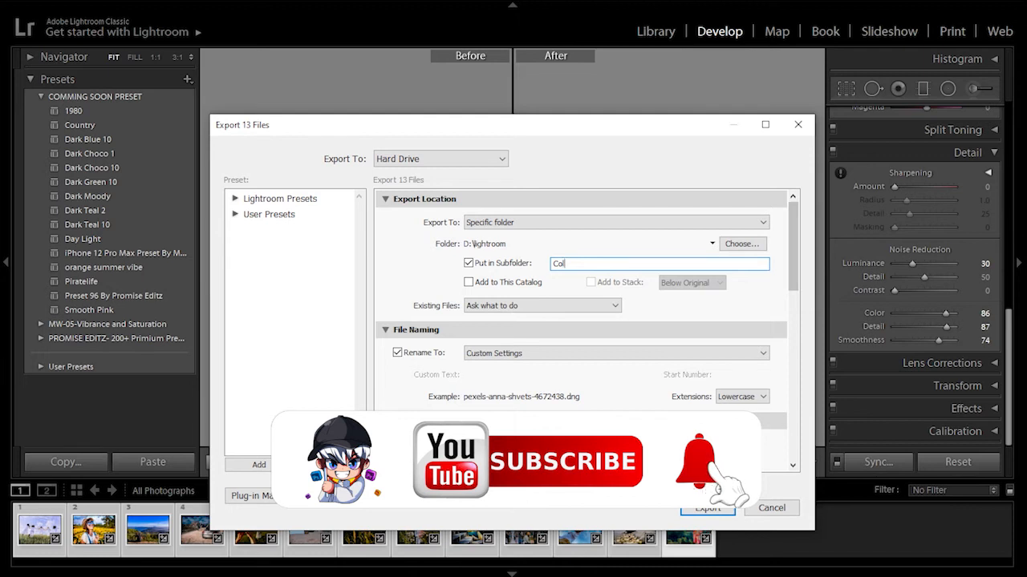
type("Cold ")
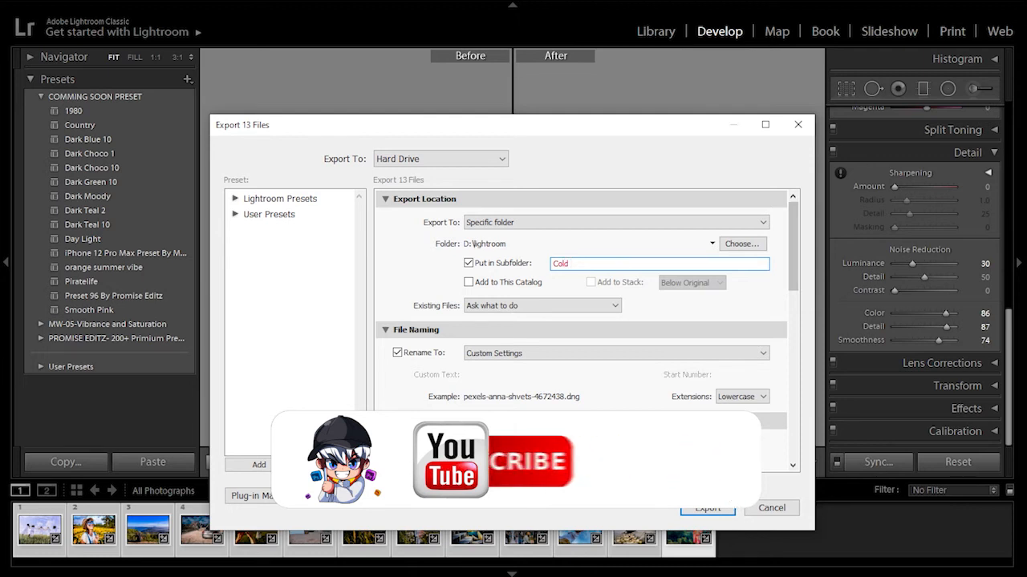
type("Blue")
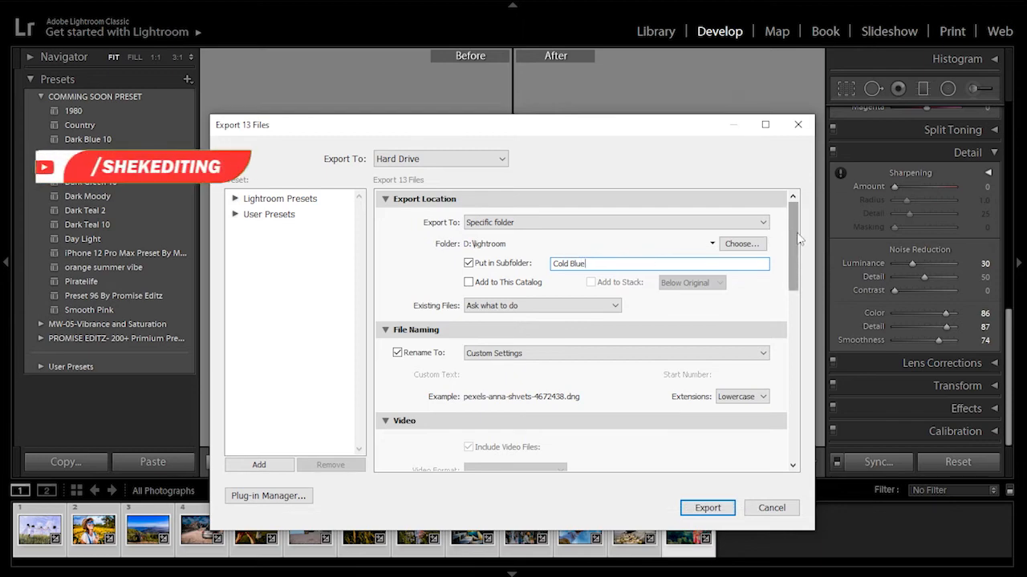
Step: Set the export image format to JPEG and export the selected photos
scroll(607, 275, "down", 5)
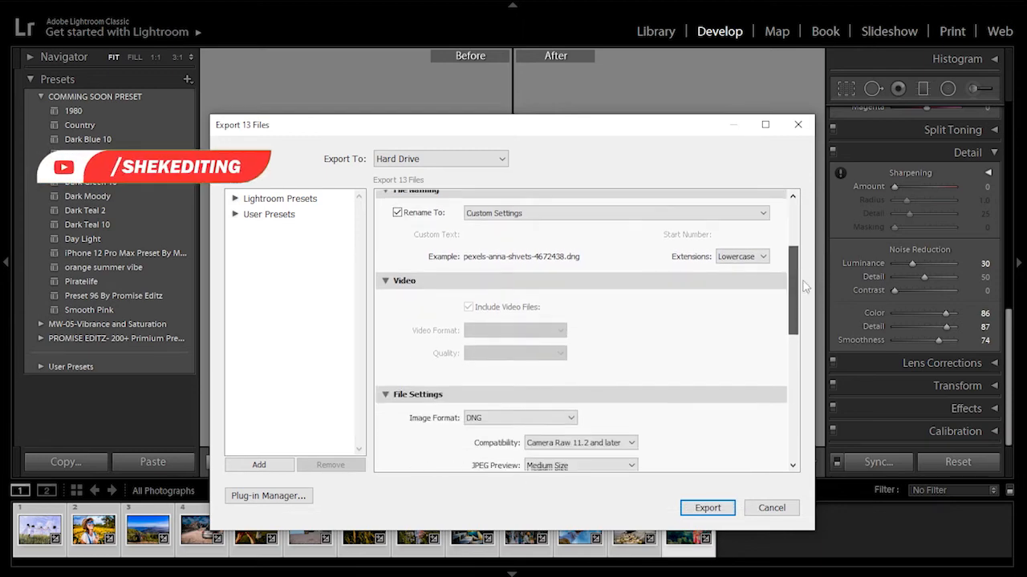
left_click(569, 280)
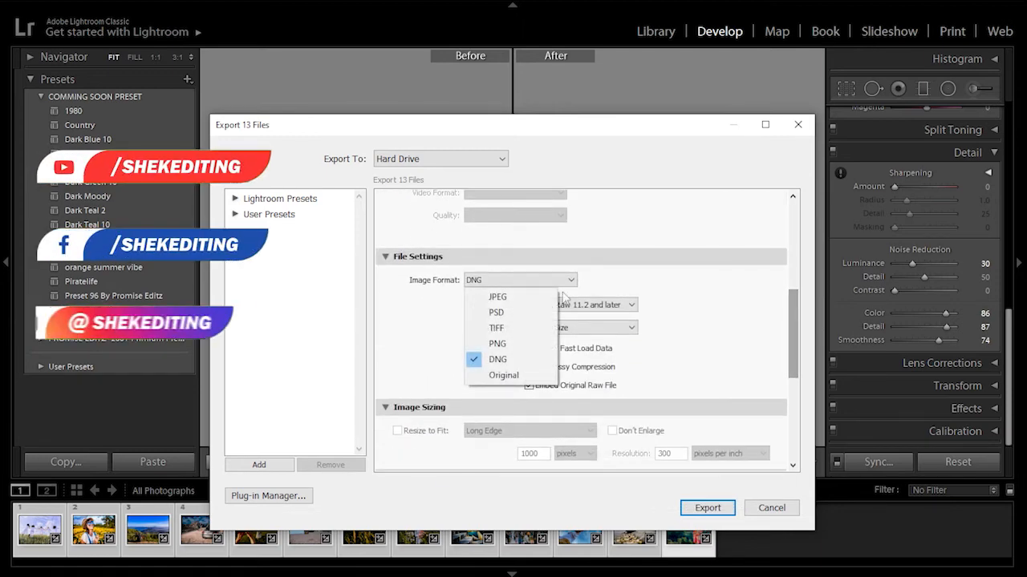
left_click(521, 295)
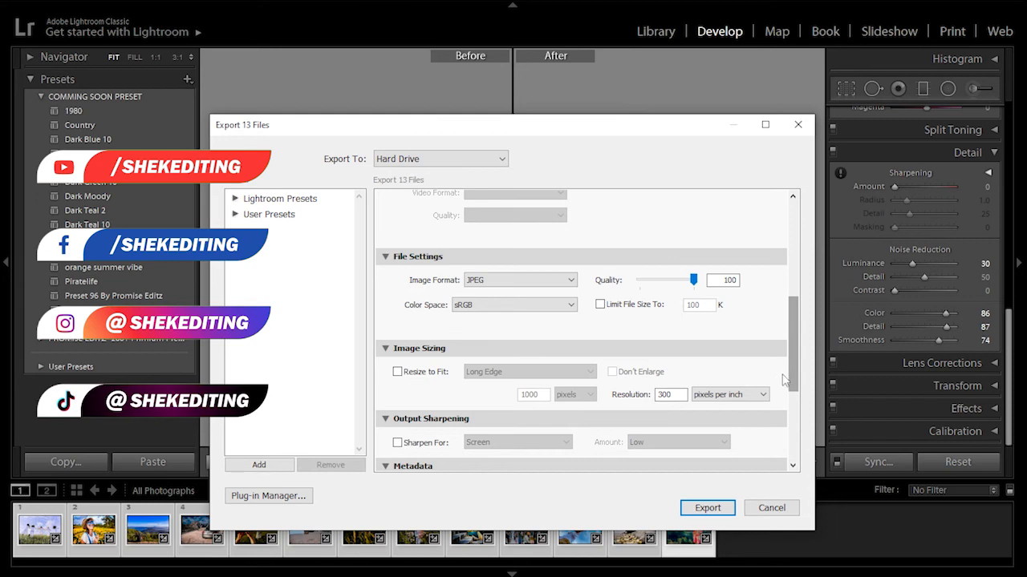
left_click(721, 514)
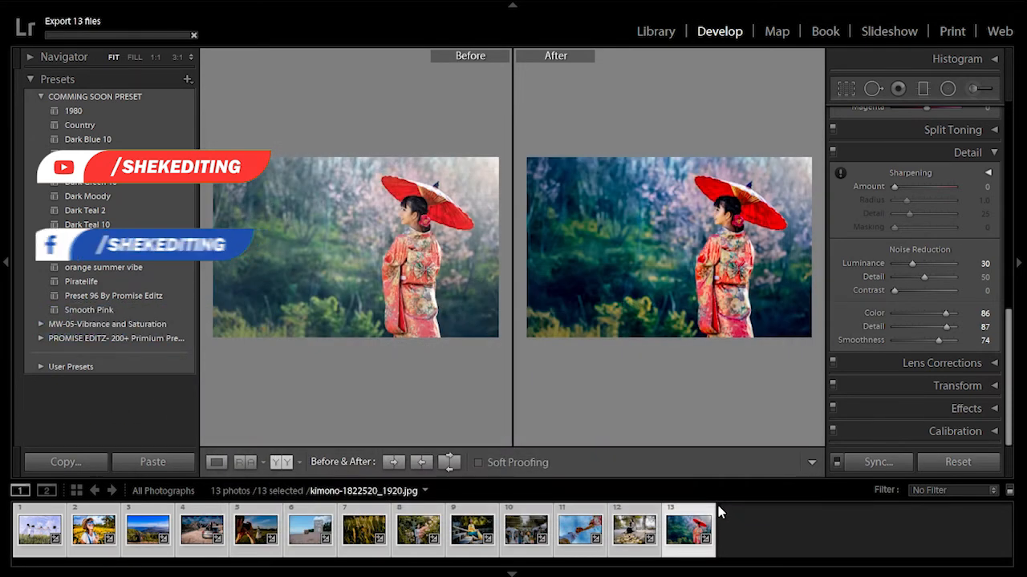